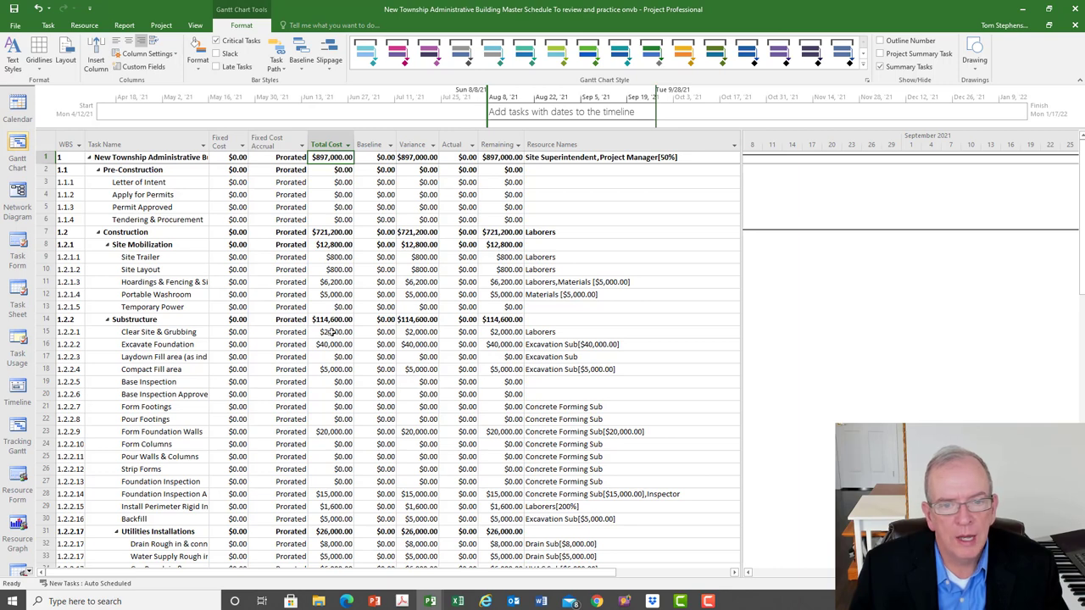
Examine the total costs of the Construction, Site Mobilization, Substructure and Utilities Installations summary tasks.
{"action": "left_click", "coordinate": [333, 231]}
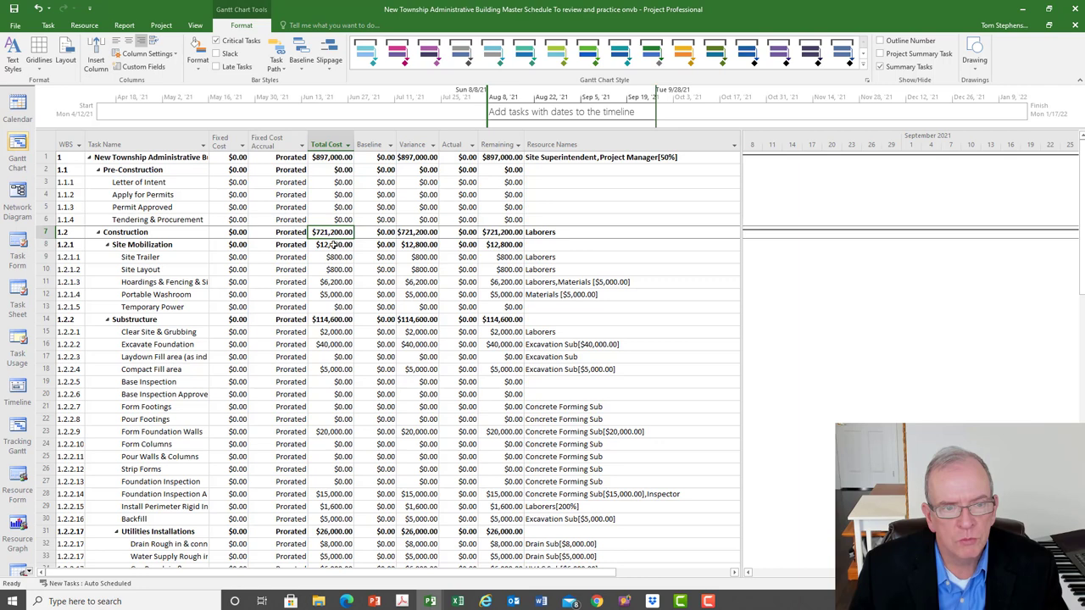
{"action": "left_click", "coordinate": [146, 245]}
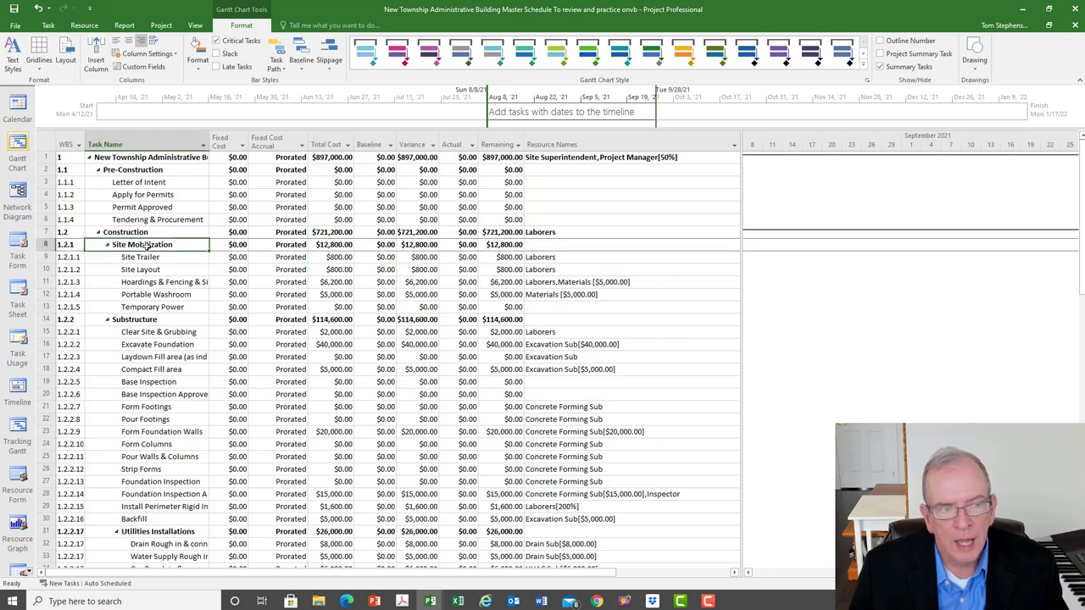
{"action": "left_click", "coordinate": [332, 319]}
{"action": "scroll", "coordinate": [327, 341], "scroll_direction": "down", "scroll_amount": 4}
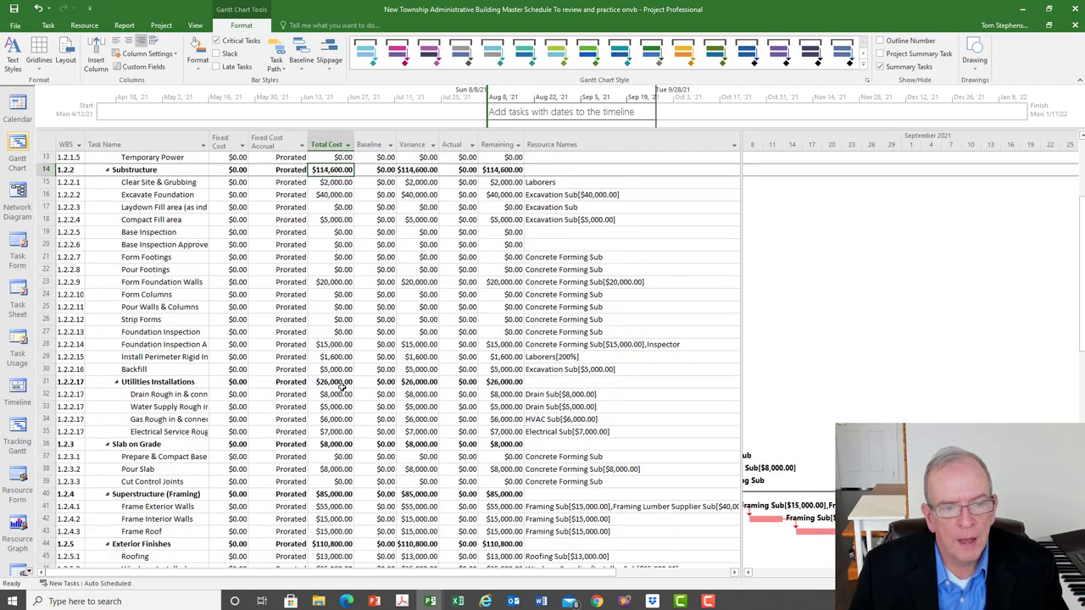
{"action": "left_click", "coordinate": [339, 382]}
{"action": "scroll", "coordinate": [335, 356], "scroll_direction": "up", "scroll_amount": 2}
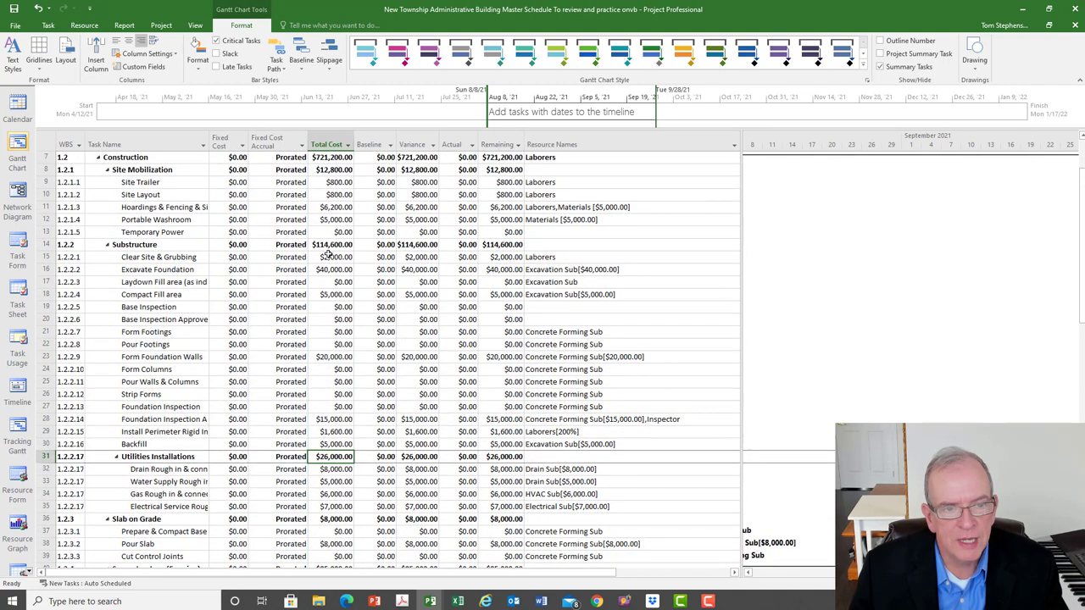
Review the total costs of individual Substructure tasks and the resources assigned to the Foundation Inspection task with the Inspector.
{"action": "left_click", "coordinate": [327, 258]}
{"action": "left_click", "coordinate": [327, 269]}
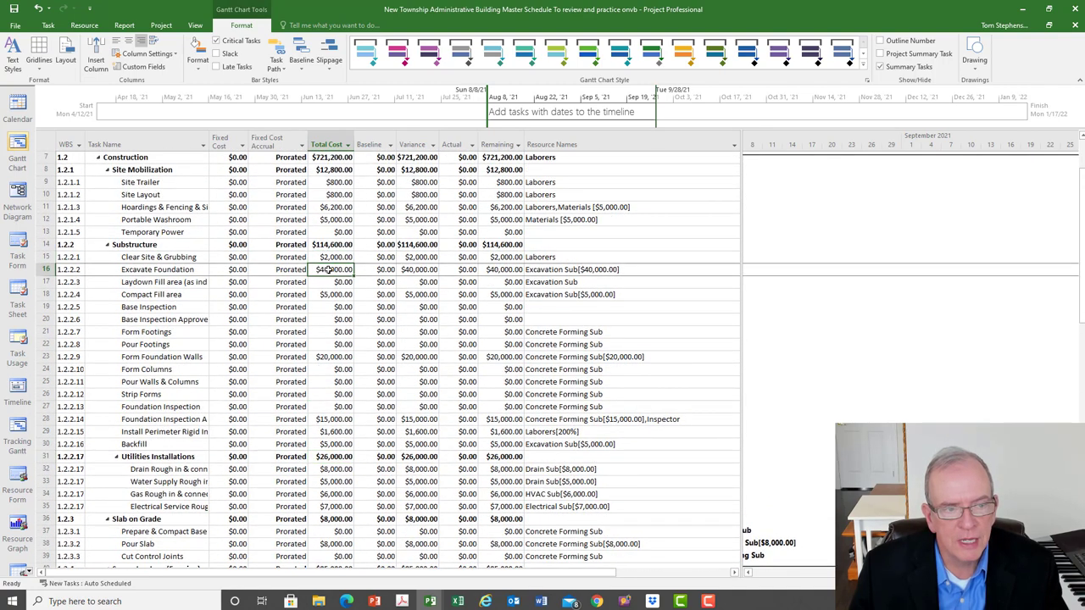
{"action": "left_click", "coordinate": [342, 358]}
{"action": "left_click", "coordinate": [333, 244]}
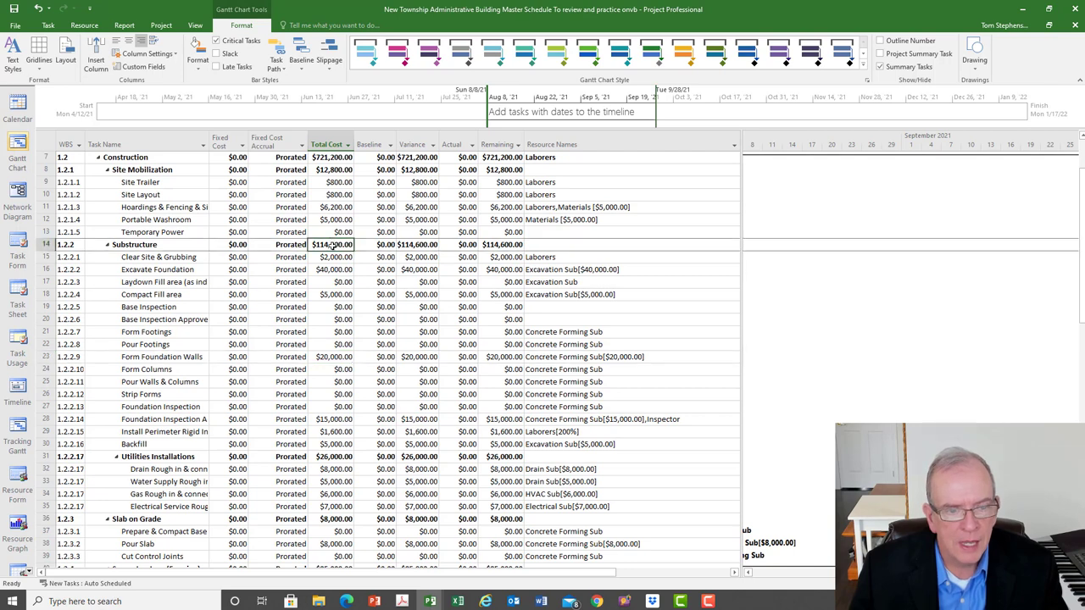
{"action": "left_click", "coordinate": [336, 419]}
{"action": "left_click", "coordinate": [327, 432]}
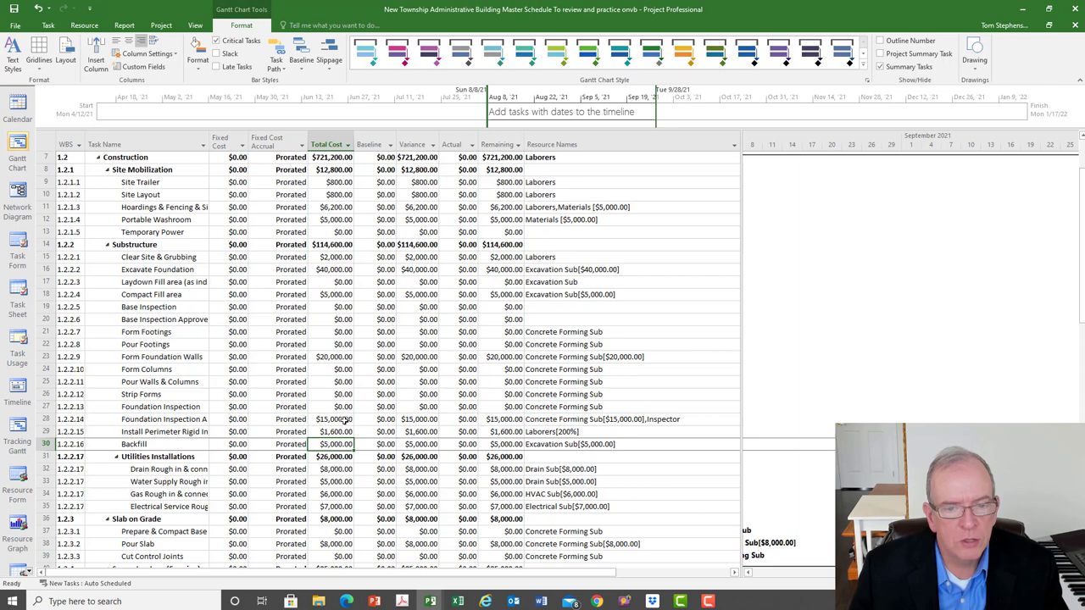
{"action": "left_click", "coordinate": [343, 419]}
{"action": "left_click", "coordinate": [565, 419]}
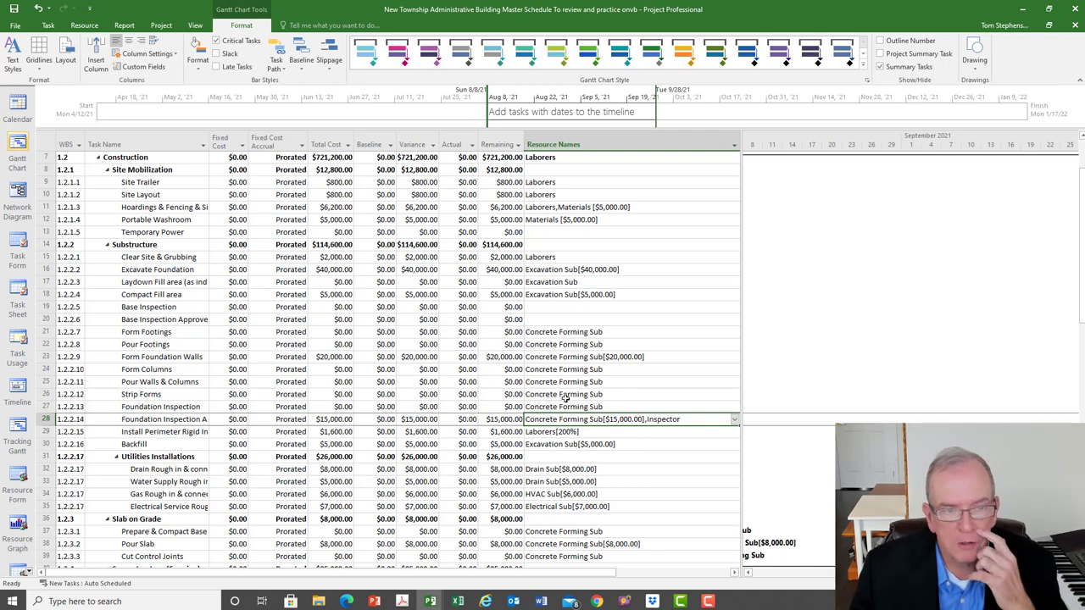
Insert a Start column before the Total Cost column.
{"action": "left_click", "coordinate": [327, 144]}
{"action": "right_click", "coordinate": [329, 146]}
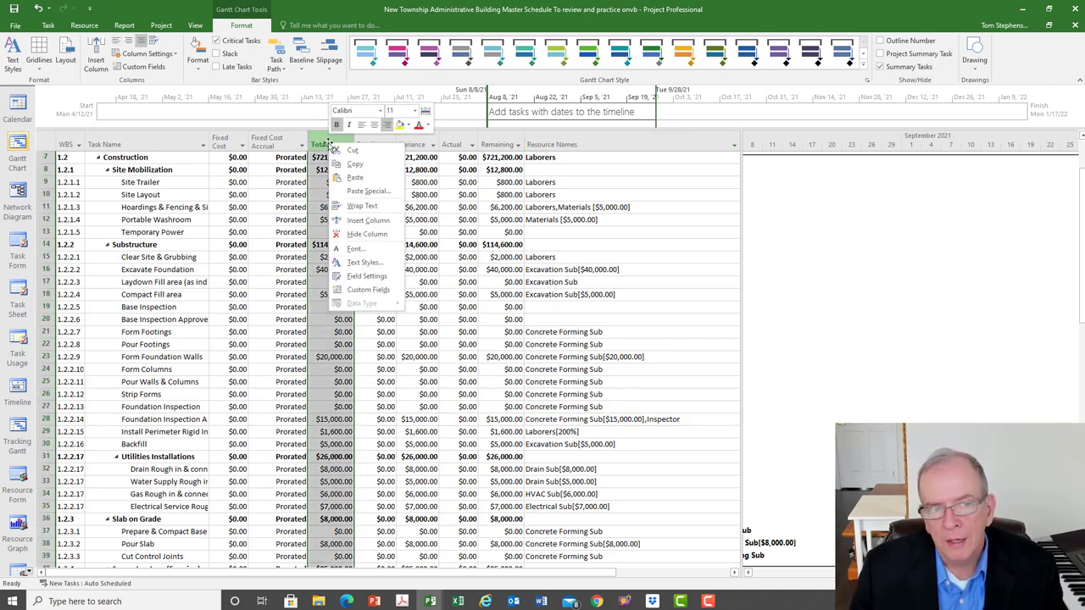
{"action": "left_click", "coordinate": [357, 220]}
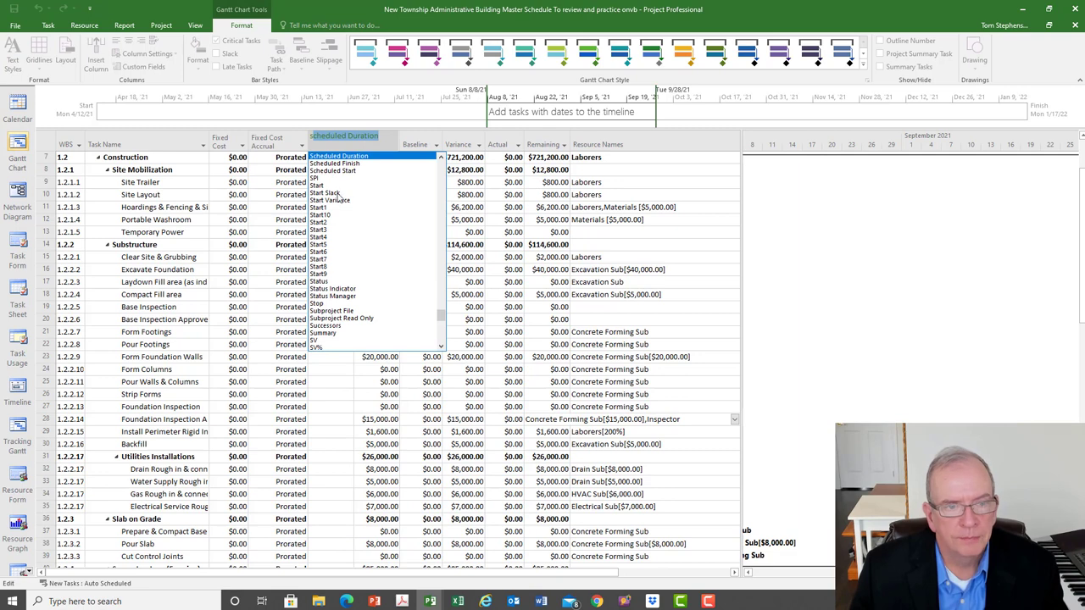
{"action": "key", "text": "Escape"}
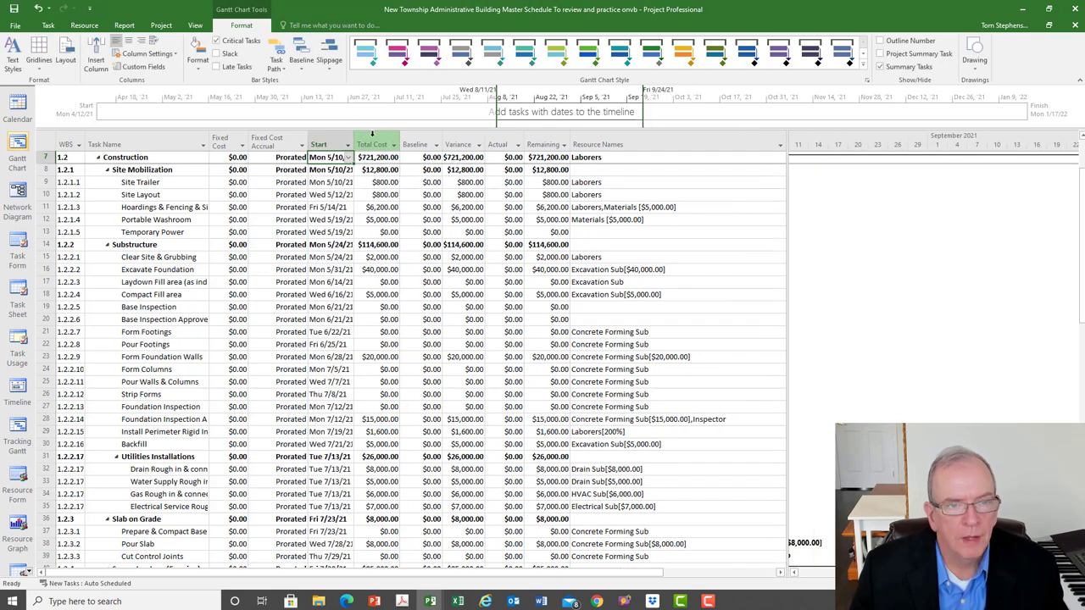
Insert a Finish column between the Start and Total Cost columns.
{"action": "left_click", "coordinate": [371, 136]}
{"action": "right_click", "coordinate": [371, 136]}
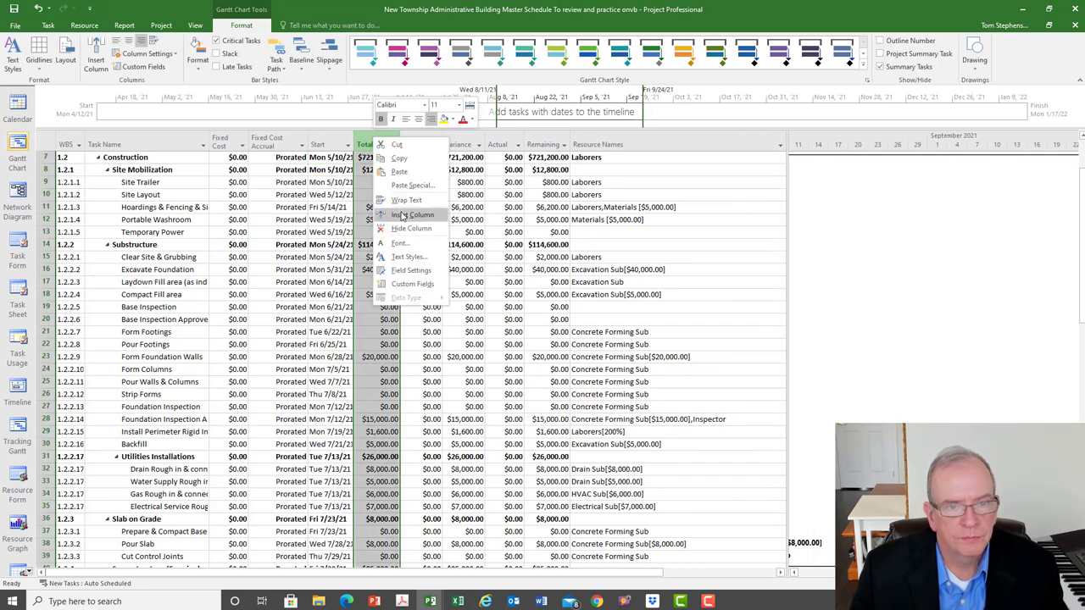
{"action": "left_click", "coordinate": [403, 215]}
{"action": "type", "text": "finish"}
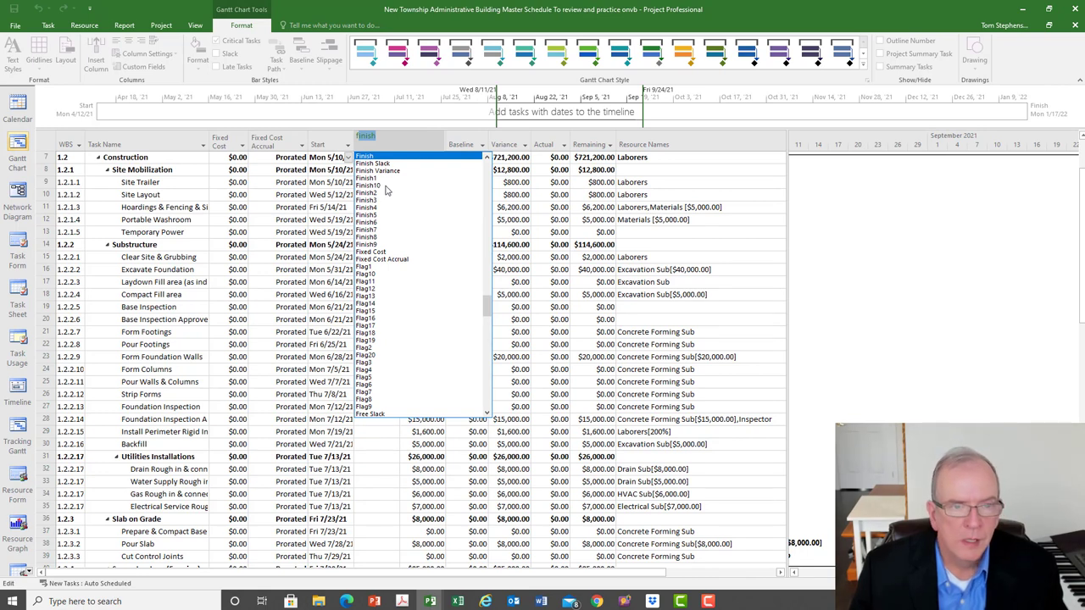
{"action": "left_click", "coordinate": [379, 158]}
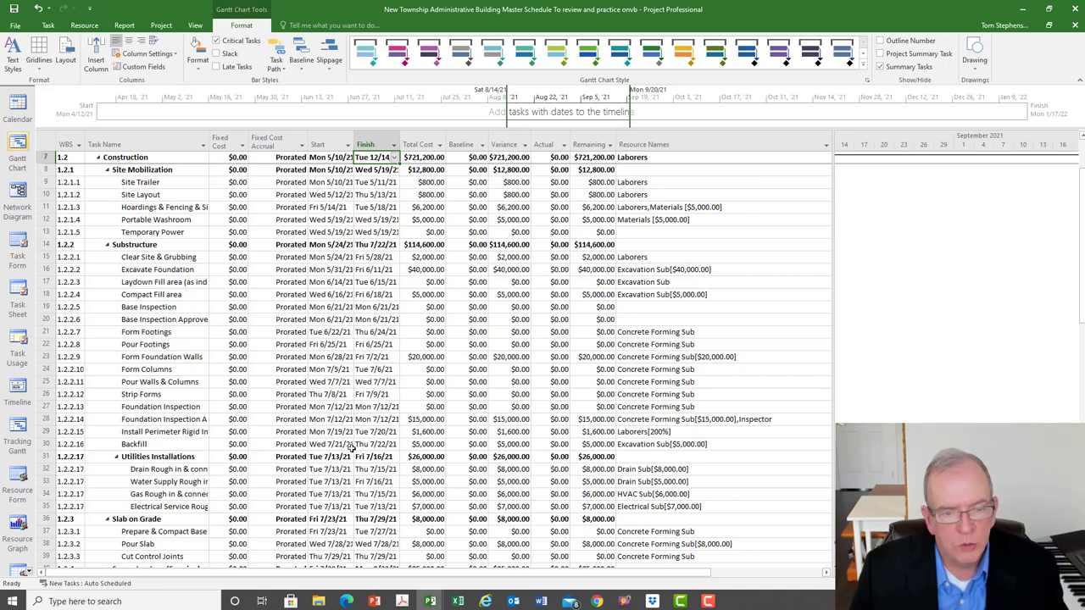
Examine the dates and costs of Backfill and Form Foundation Walls, and the cost resource assignments of the Site Mobilization and Substructure tasks.
{"action": "left_click", "coordinate": [429, 444]}
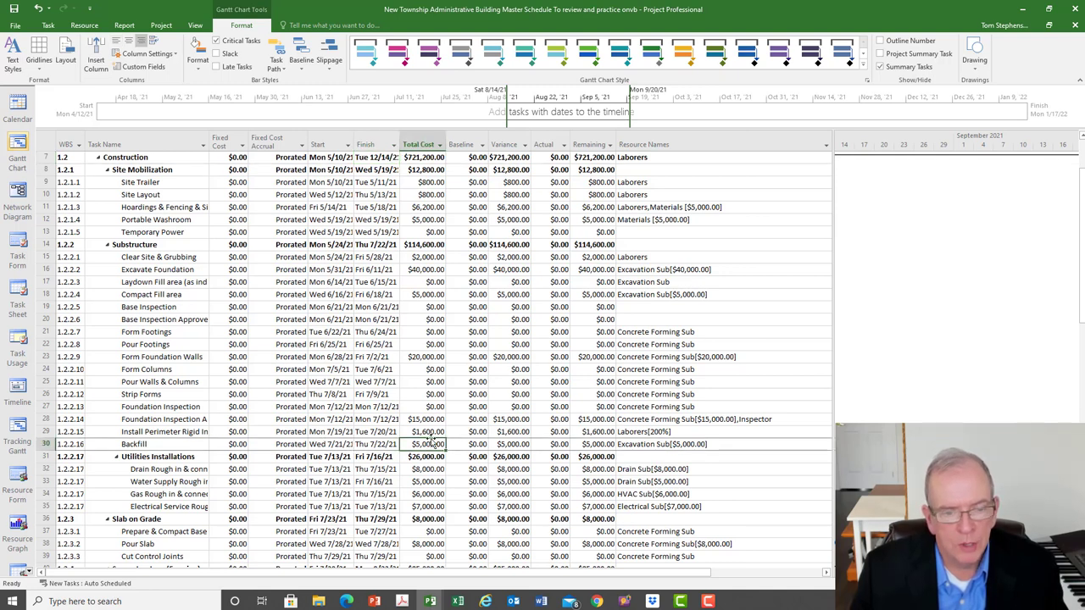
{"action": "left_click", "coordinate": [374, 444]}
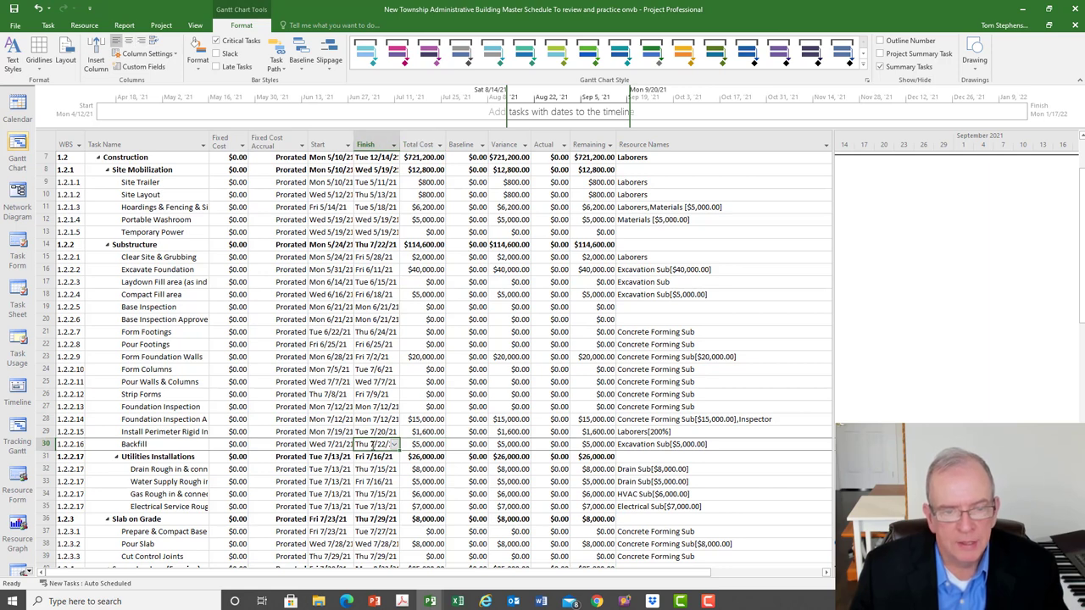
{"action": "left_click", "coordinate": [330, 360]}
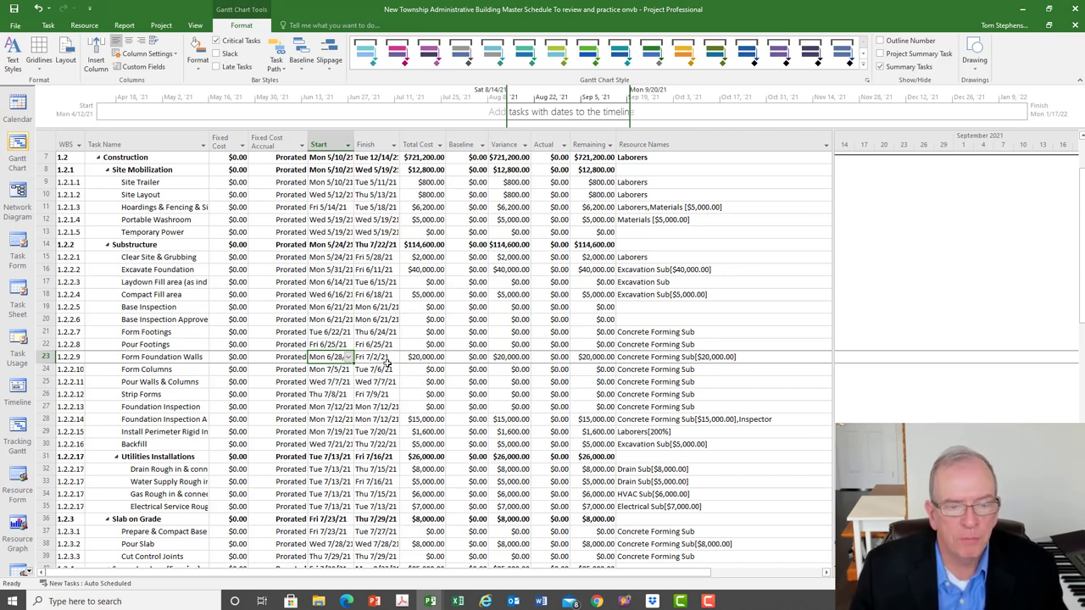
{"action": "left_click", "coordinate": [663, 356]}
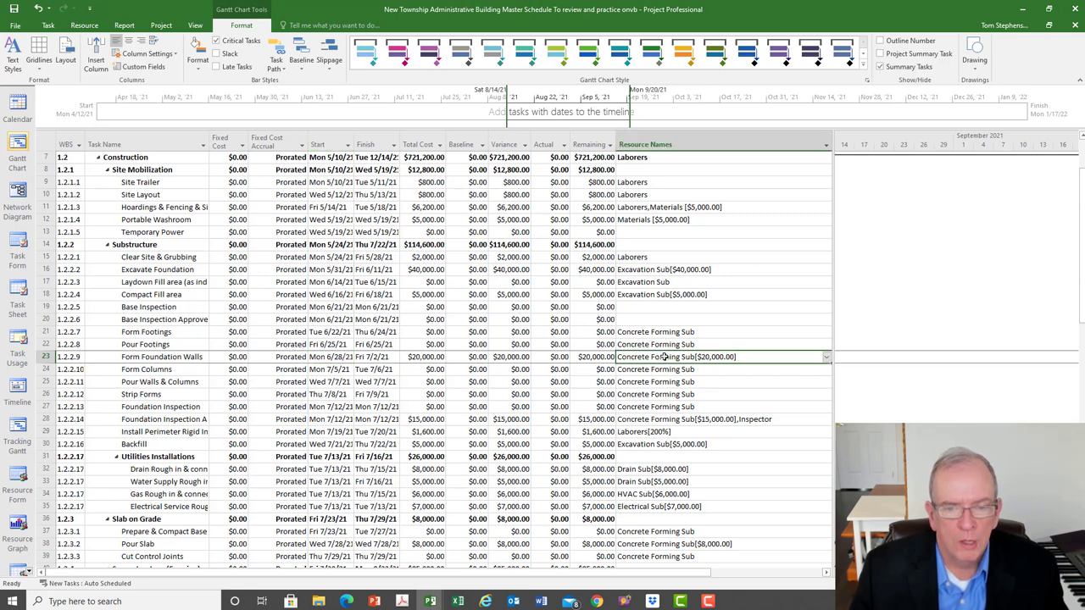
{"action": "left_click", "coordinate": [702, 419]}
{"action": "left_click", "coordinate": [705, 207]}
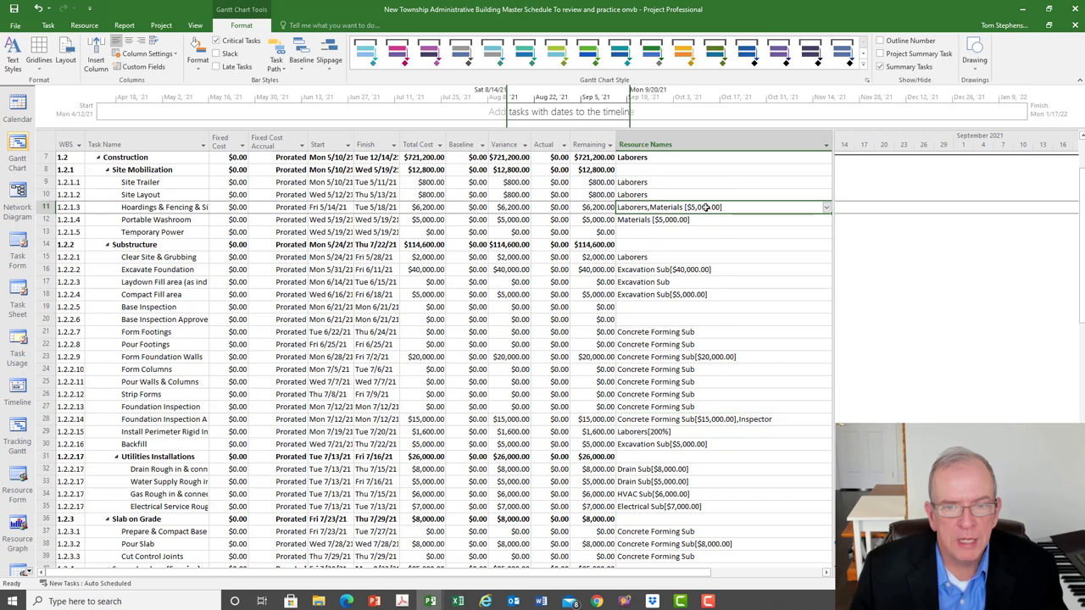
{"action": "left_click", "coordinate": [641, 219]}
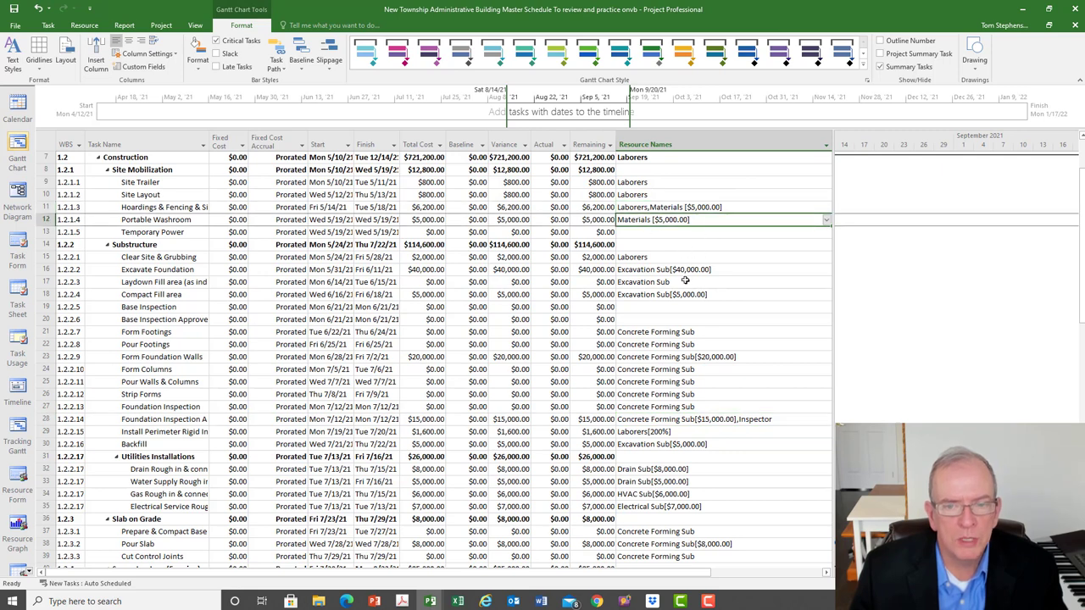
{"action": "left_click", "coordinate": [672, 269]}
{"action": "left_click", "coordinate": [714, 294]}
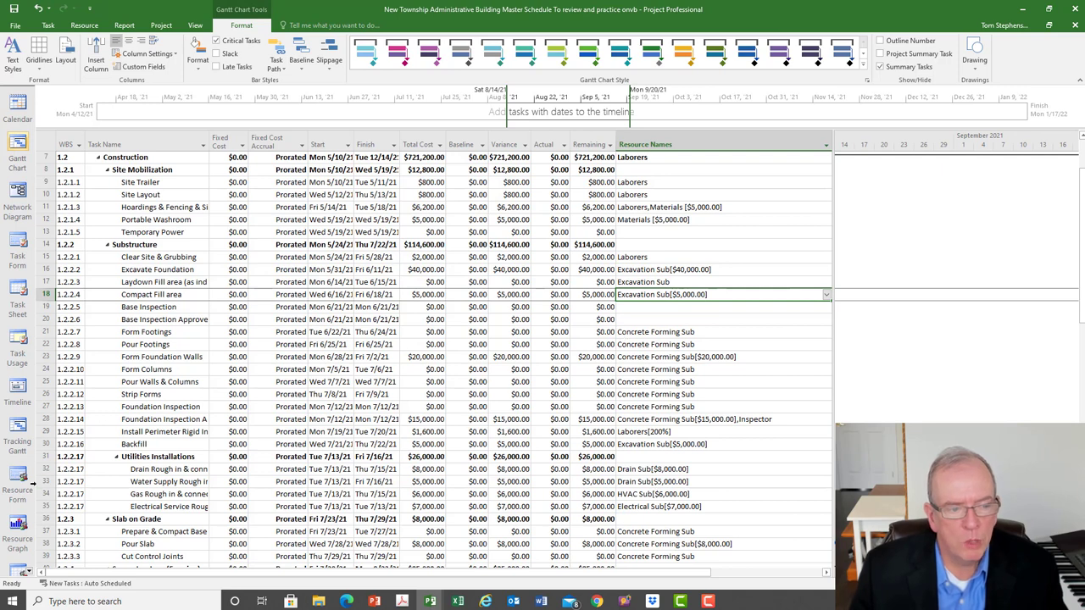
Switch to the Resource Sheet view and look through the listed subcontractor resources.
{"action": "left_click", "coordinate": [28, 572]}
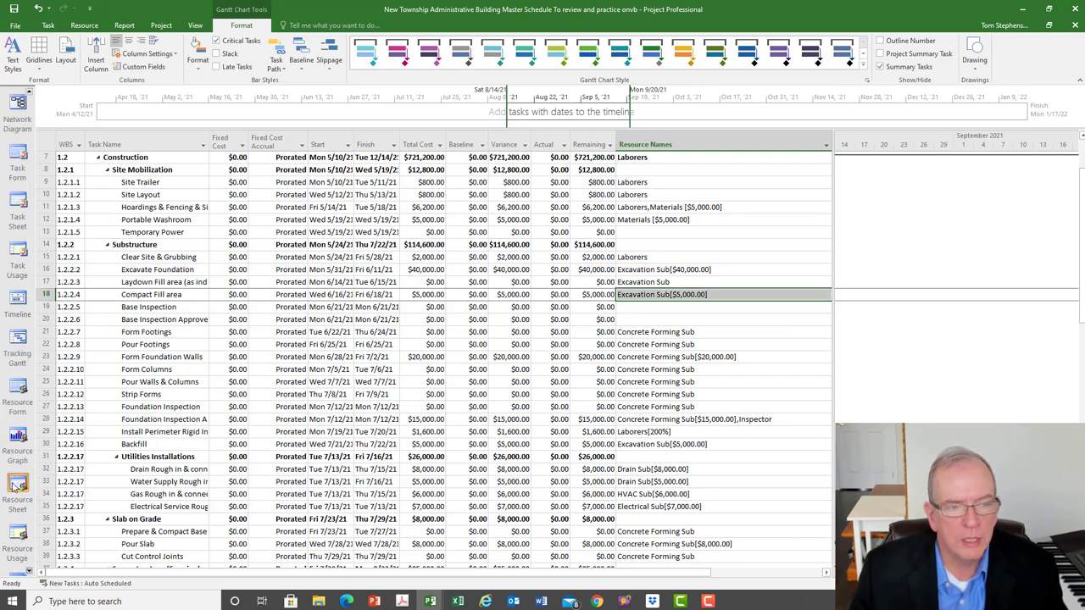
{"action": "left_click", "coordinate": [18, 486]}
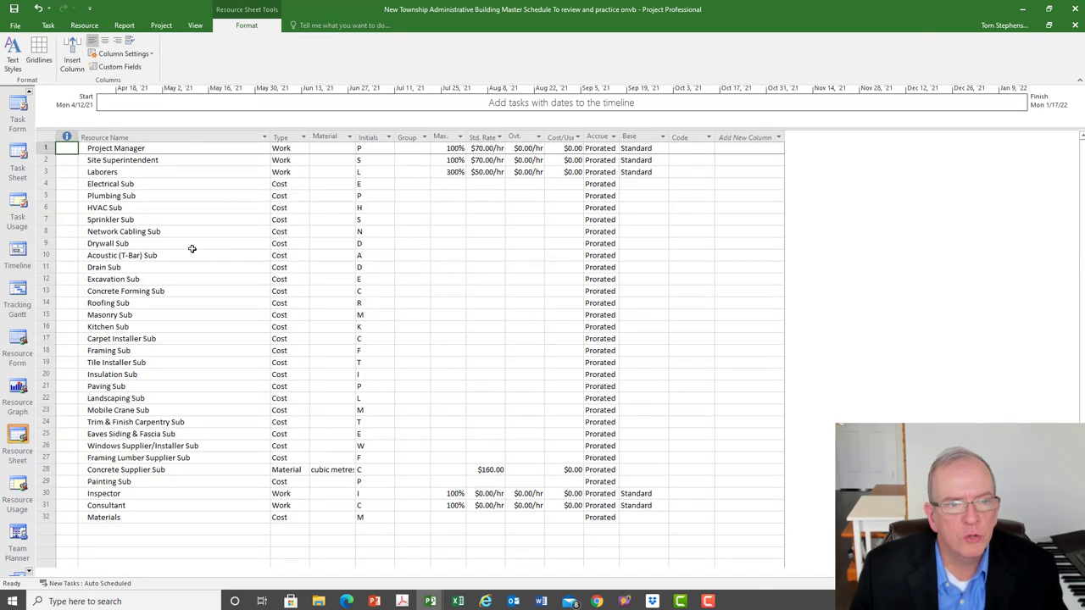
{"action": "left_click", "coordinate": [131, 210]}
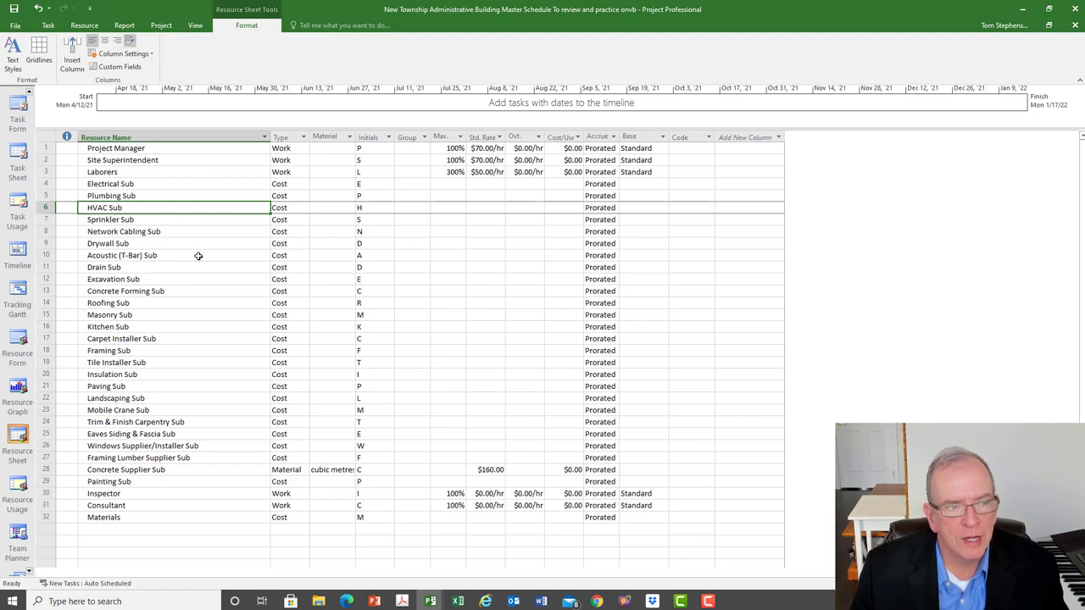
{"action": "left_click", "coordinate": [154, 223]}
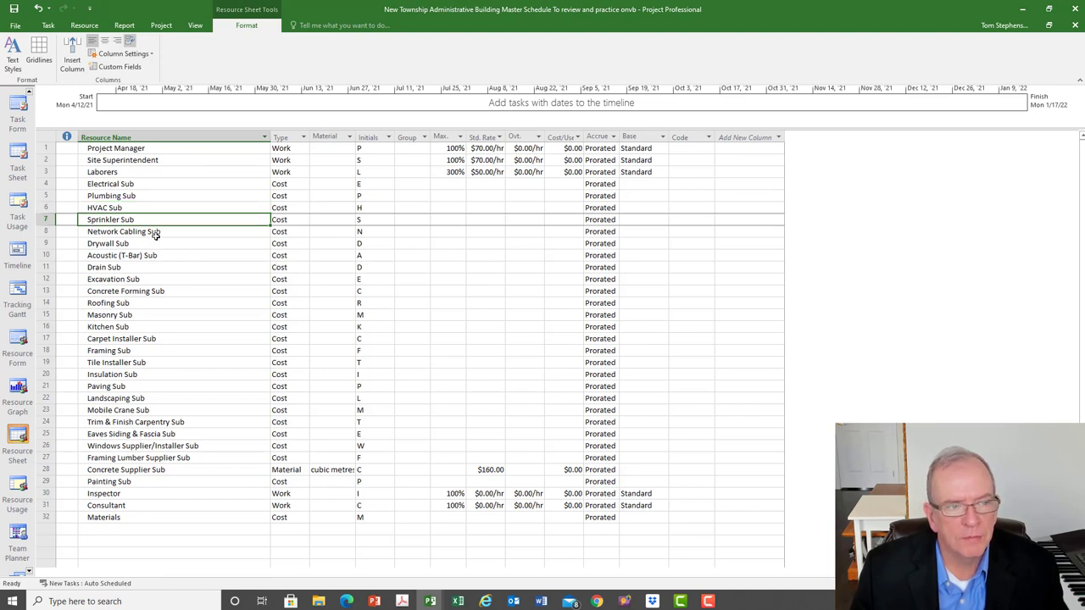
{"action": "left_click", "coordinate": [163, 235]}
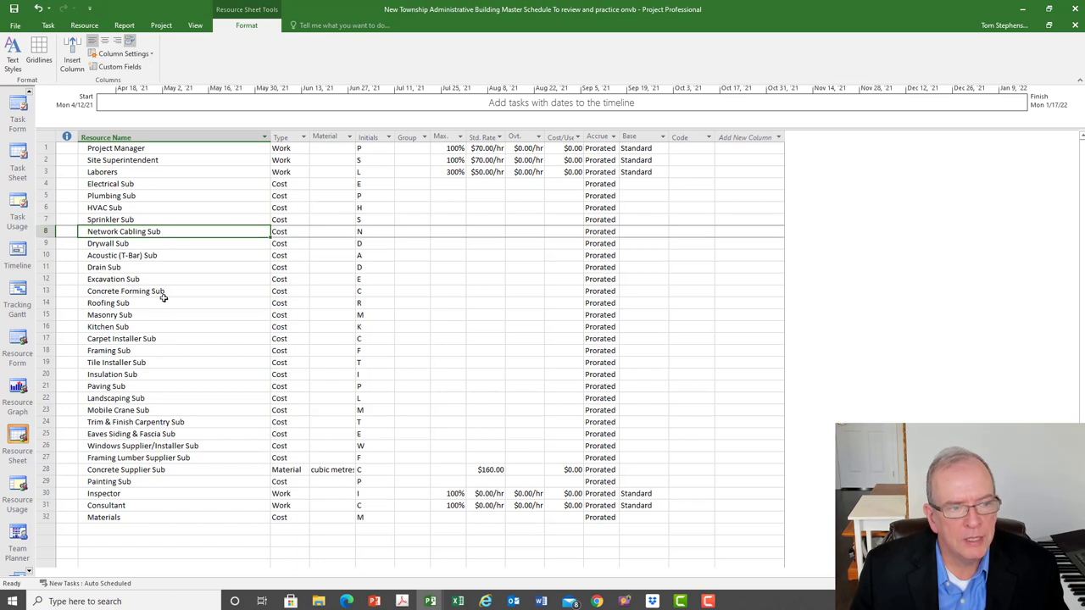
{"action": "left_click", "coordinate": [162, 291]}
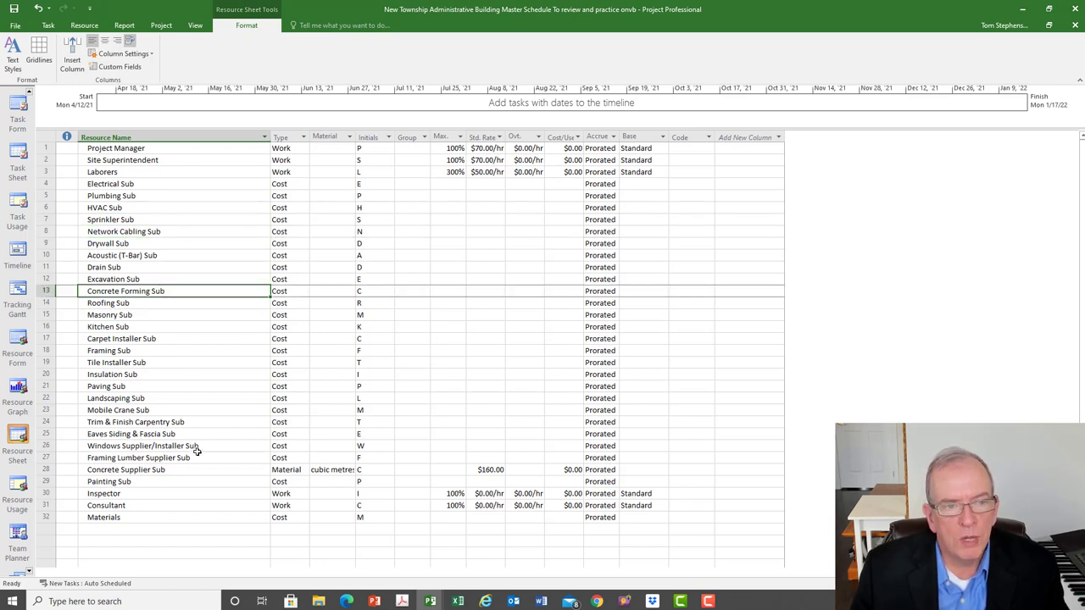
Review the resource type, maximum units and standard rates of the Project Manager, Site Superintendent and Laborers.
{"action": "left_click", "coordinate": [280, 150]}
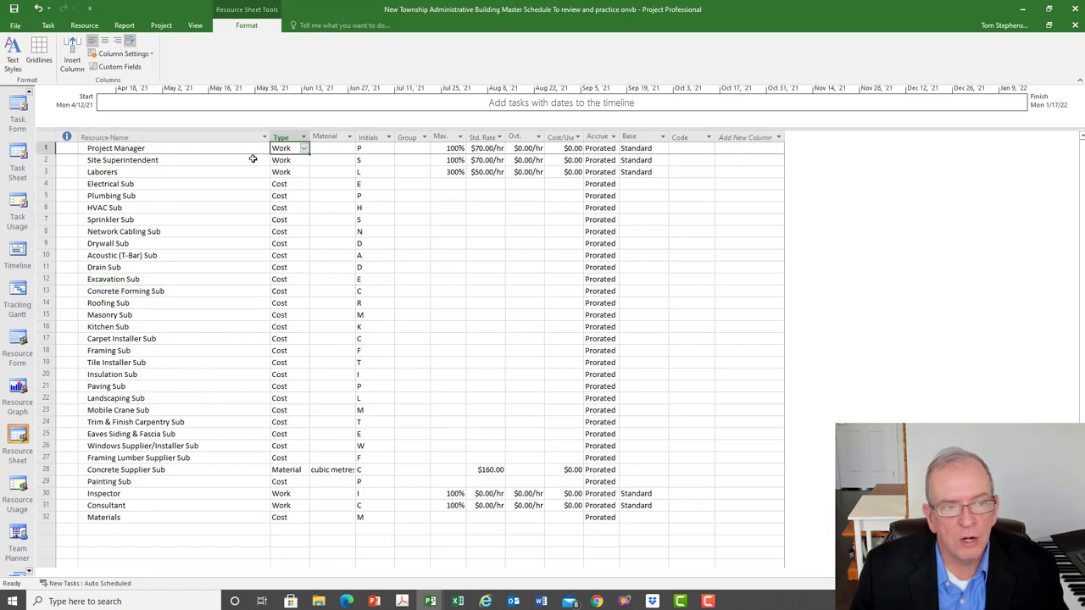
{"action": "left_click", "coordinate": [190, 161]}
{"action": "left_click", "coordinate": [190, 172]}
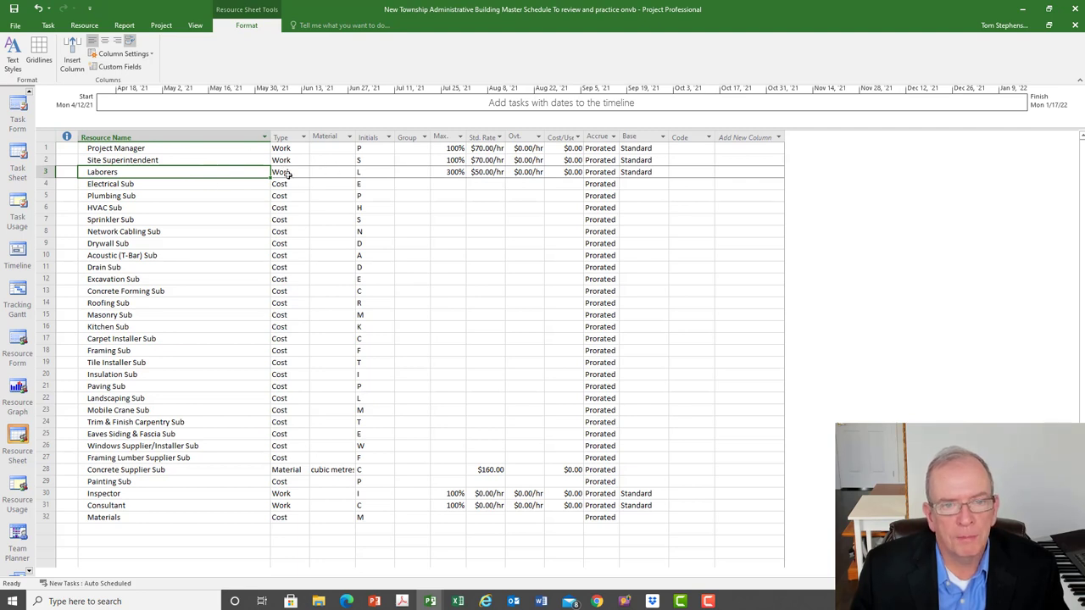
{"action": "left_click", "coordinate": [441, 173]}
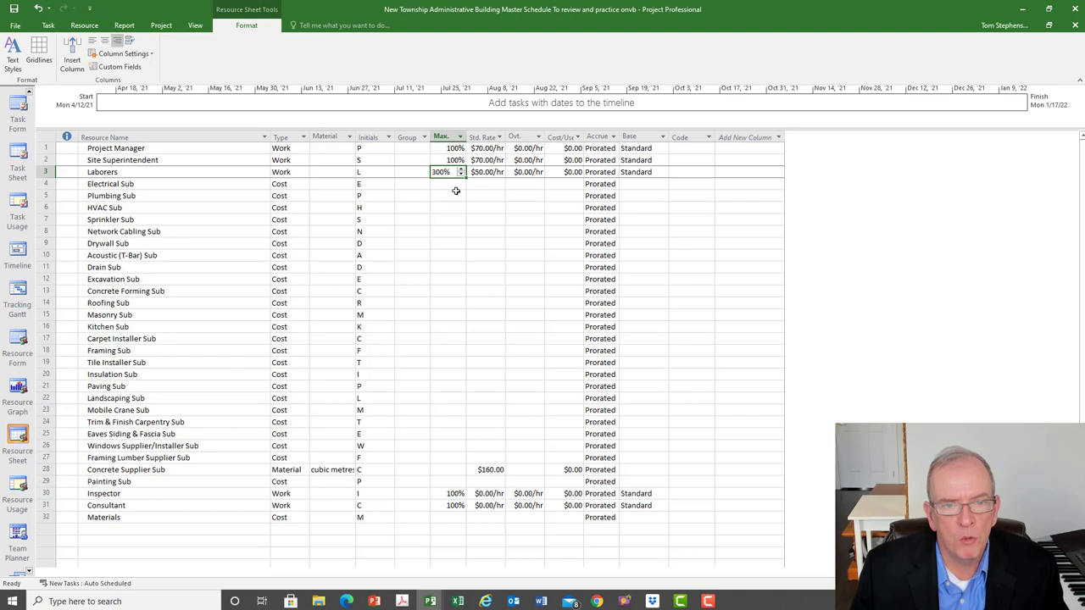
{"action": "left_click", "coordinate": [481, 172]}
{"action": "left_click", "coordinate": [485, 161]}
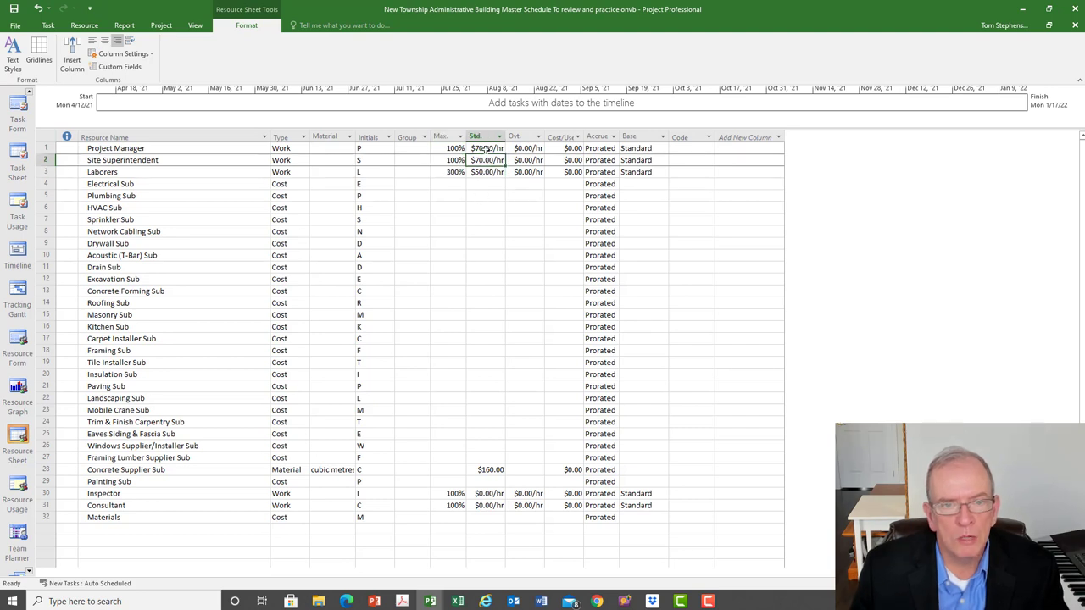
{"action": "left_click", "coordinate": [486, 148]}
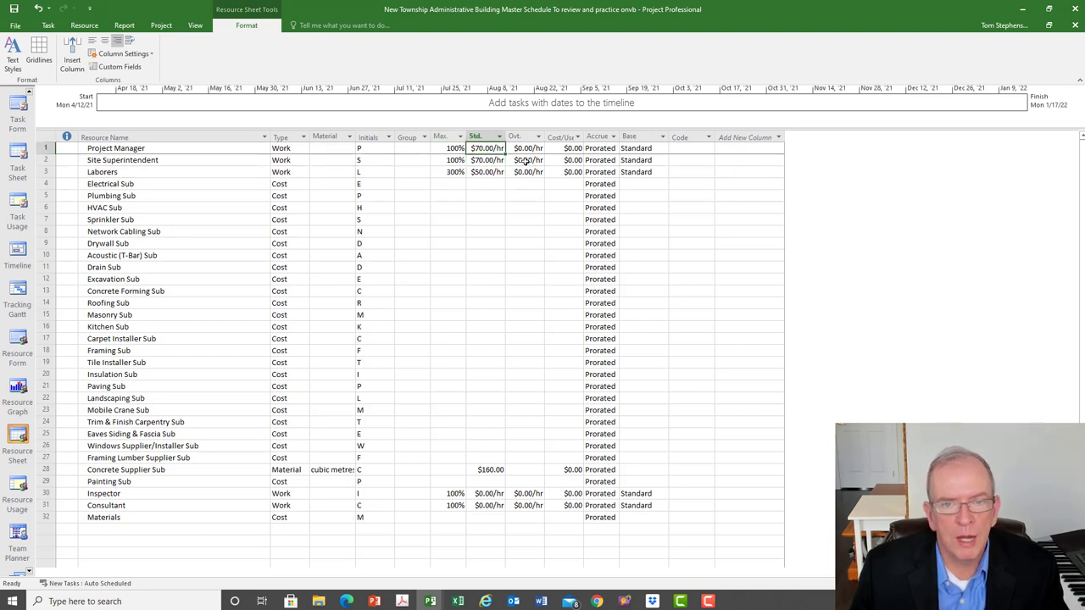
View the available cost accrual options for the Project Manager resource without changing the setting.
{"action": "left_click", "coordinate": [598, 149]}
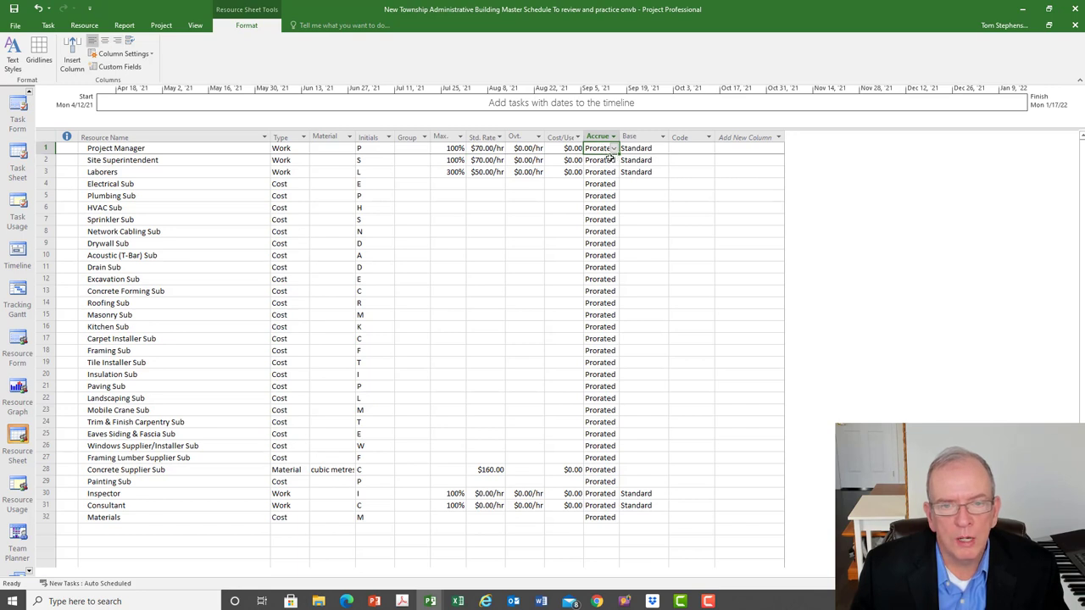
{"action": "left_click", "coordinate": [613, 150]}
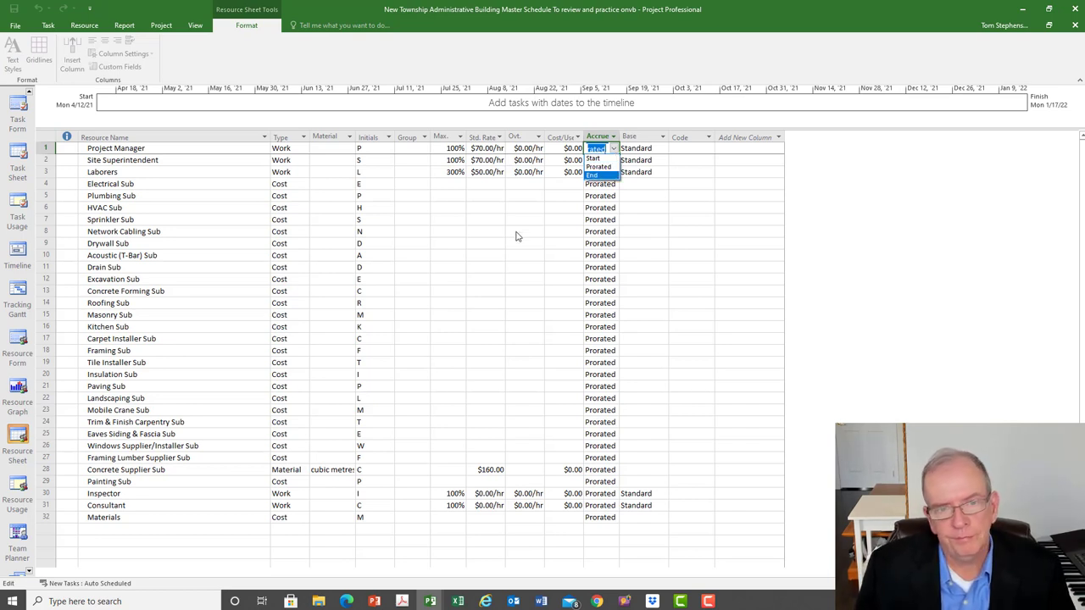
{"action": "key", "text": "Escape"}
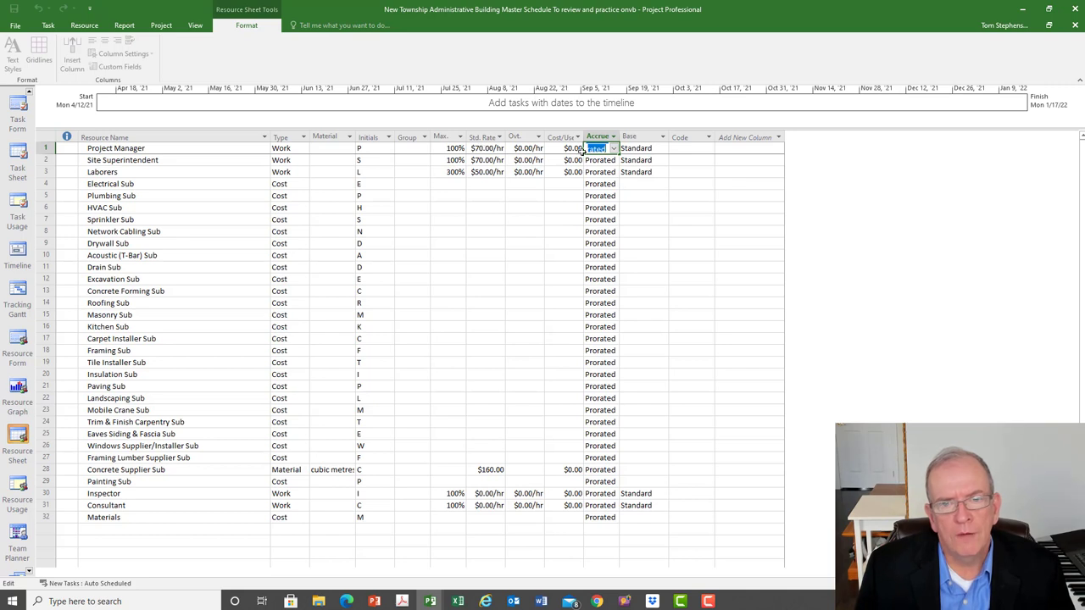
Review the Project Manager's accrual options again and compare the accrual settings of the Site Superintendent, Laborers and Electrical Sub.
{"action": "left_click", "coordinate": [534, 231]}
{"action": "left_click", "coordinate": [613, 150]}
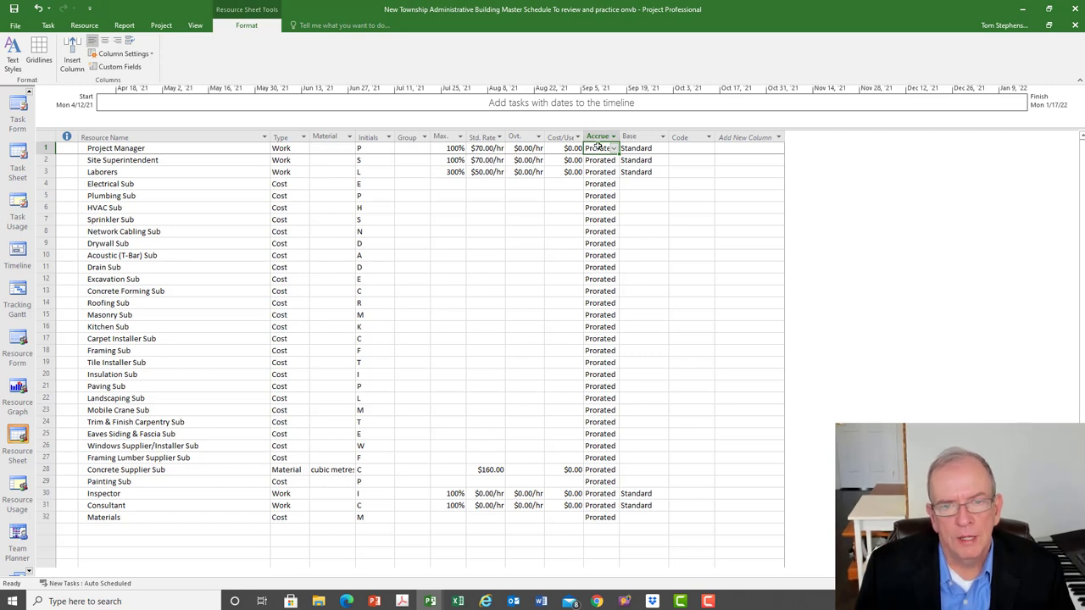
{"action": "left_click", "coordinate": [613, 150]}
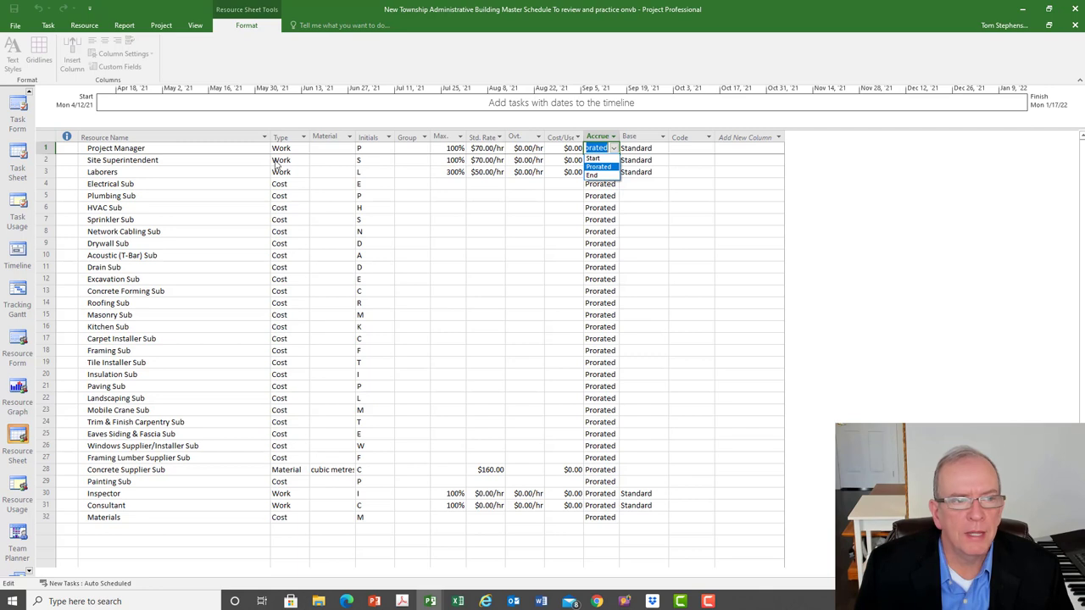
{"action": "left_click", "coordinate": [171, 154]}
{"action": "left_click", "coordinate": [168, 159]}
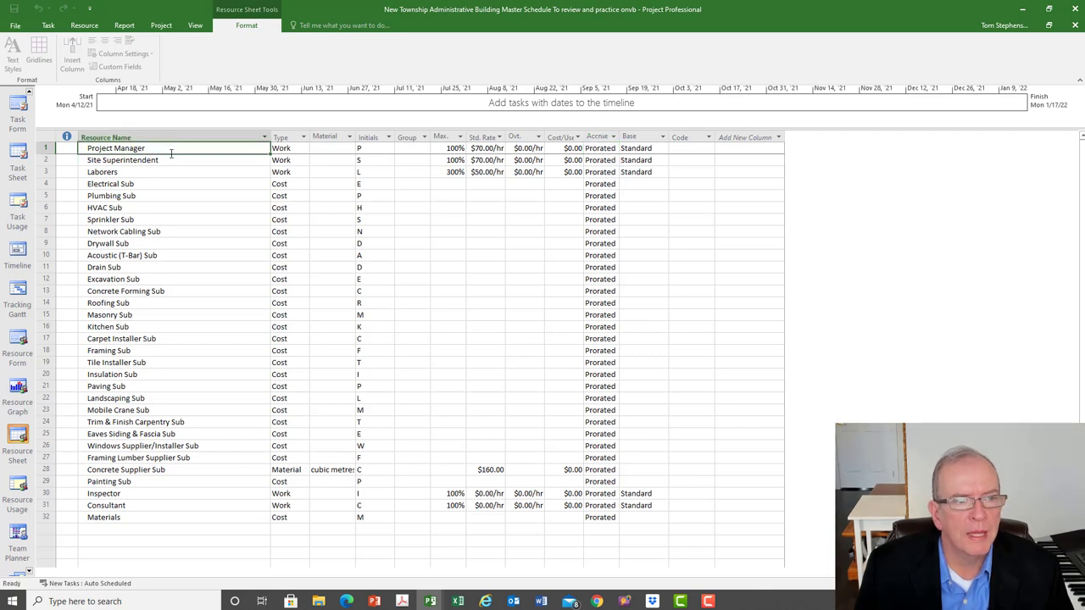
{"action": "left_click", "coordinate": [163, 171]}
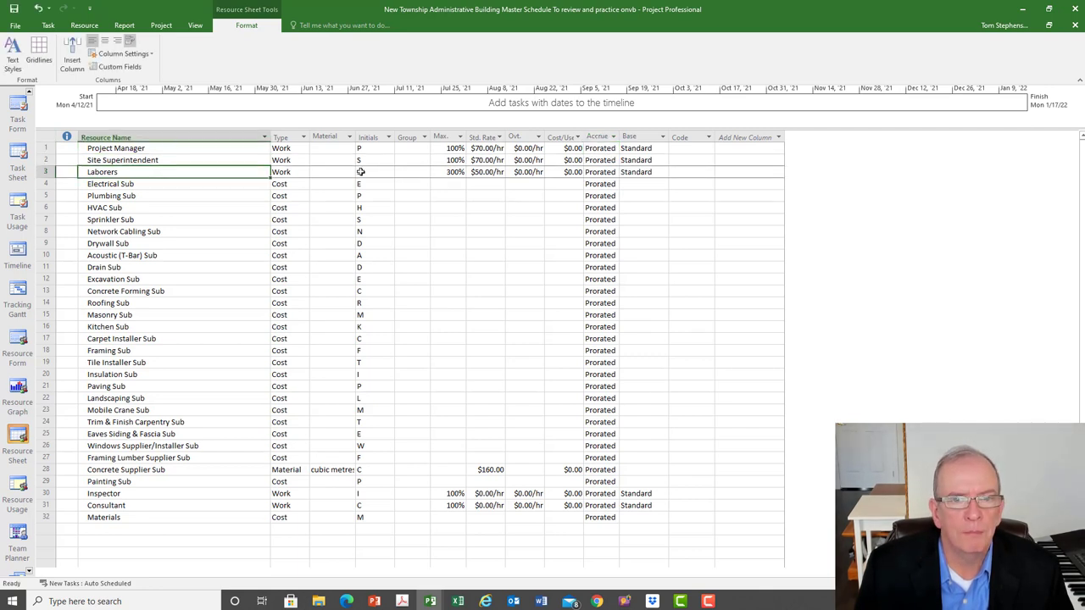
{"action": "left_click", "coordinate": [616, 185]}
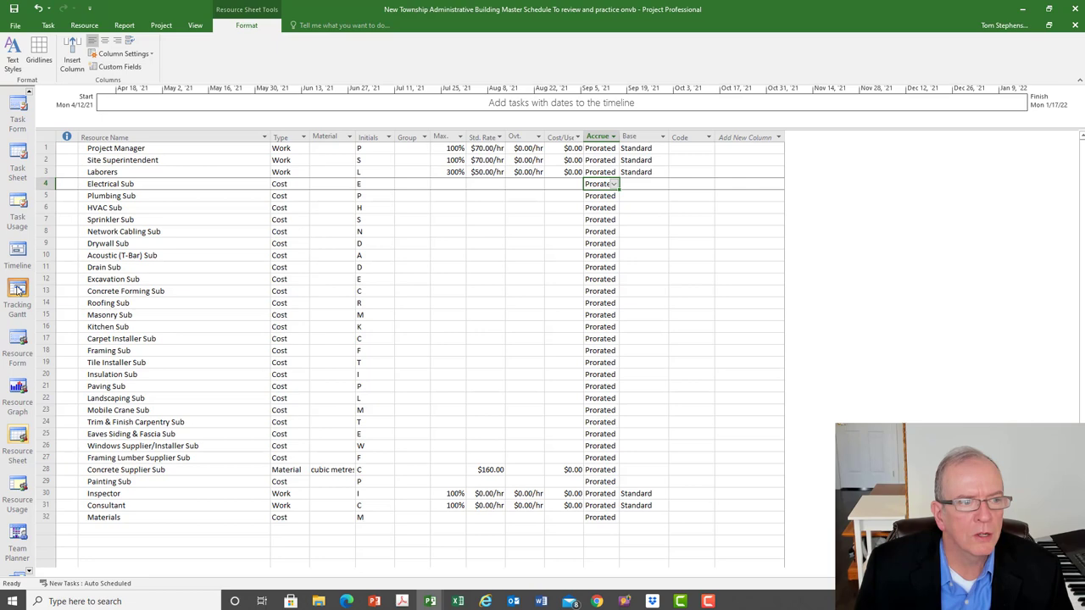
Switch to the Gantt Chart view and examine the costs and resource assignments of the Hoardings & Fencing and Compact Fill area tasks.
{"action": "left_click", "coordinate": [28, 92]}
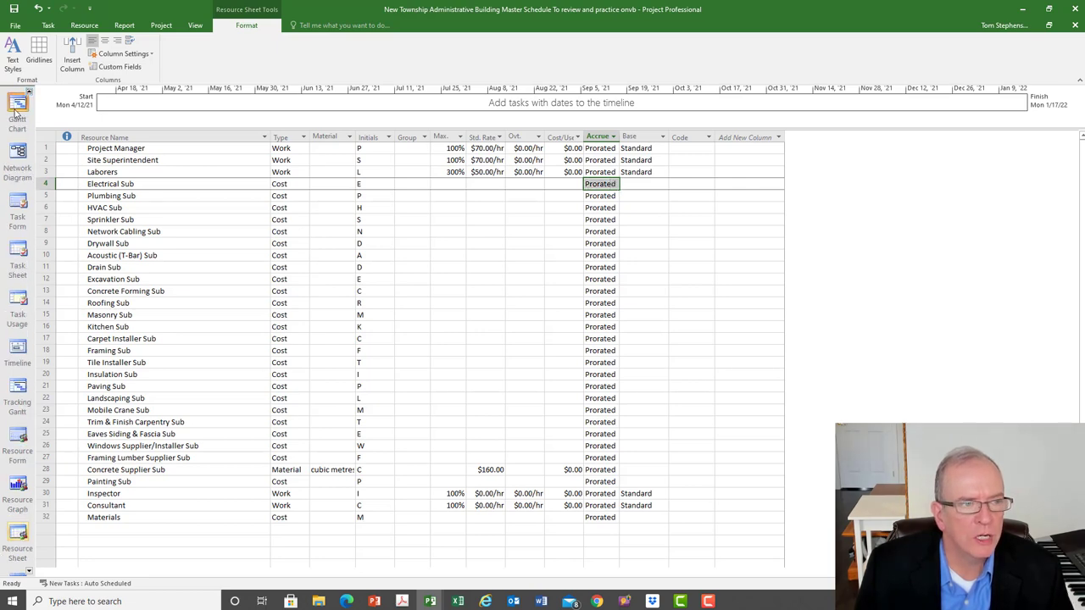
{"action": "left_click", "coordinate": [17, 108]}
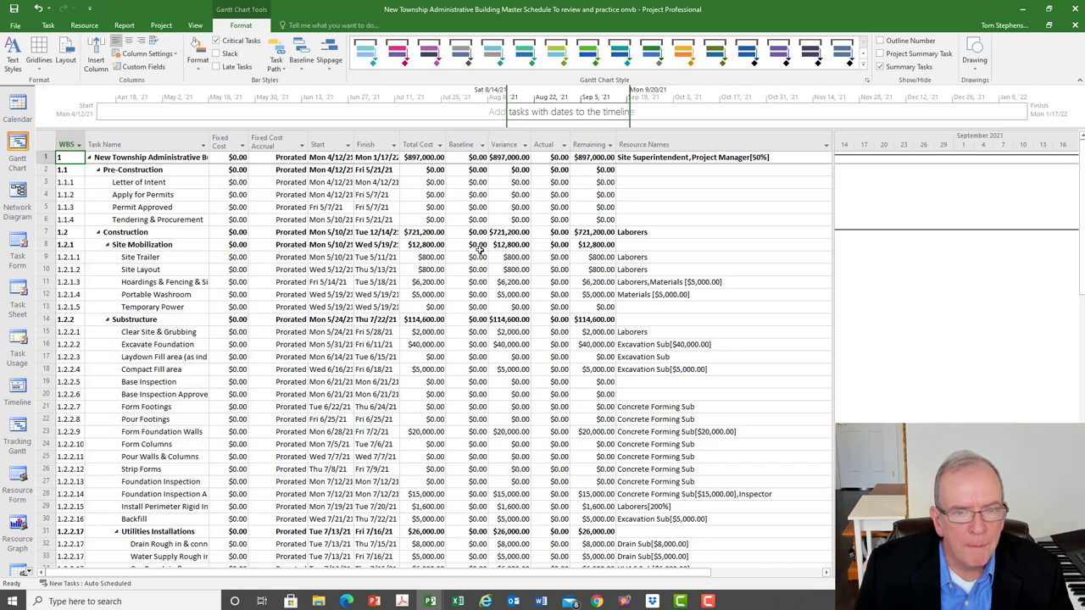
{"action": "left_click", "coordinate": [511, 284]}
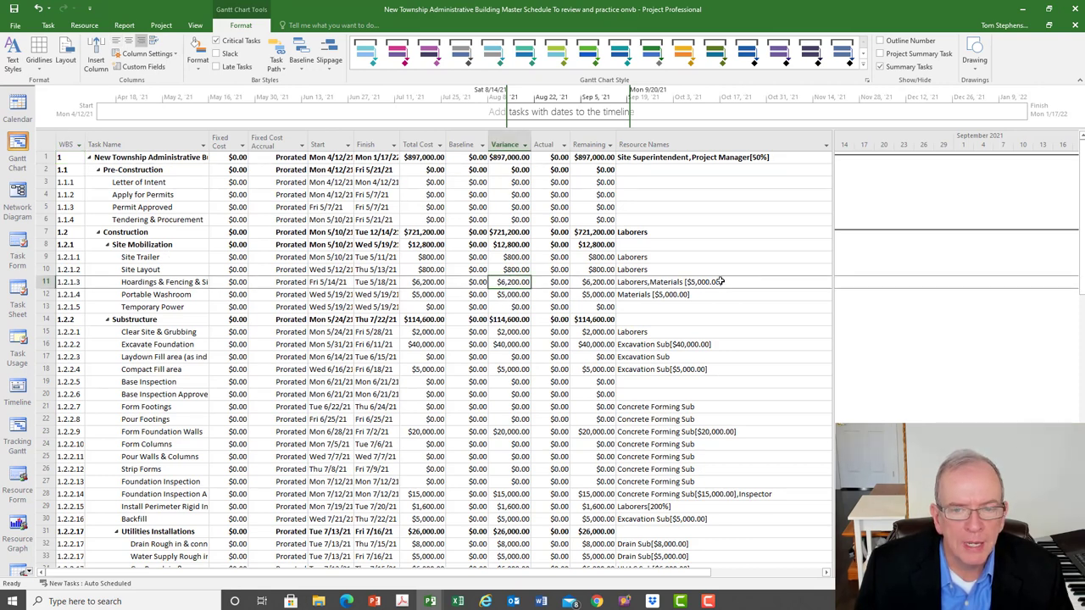
{"action": "left_click", "coordinate": [661, 371]}
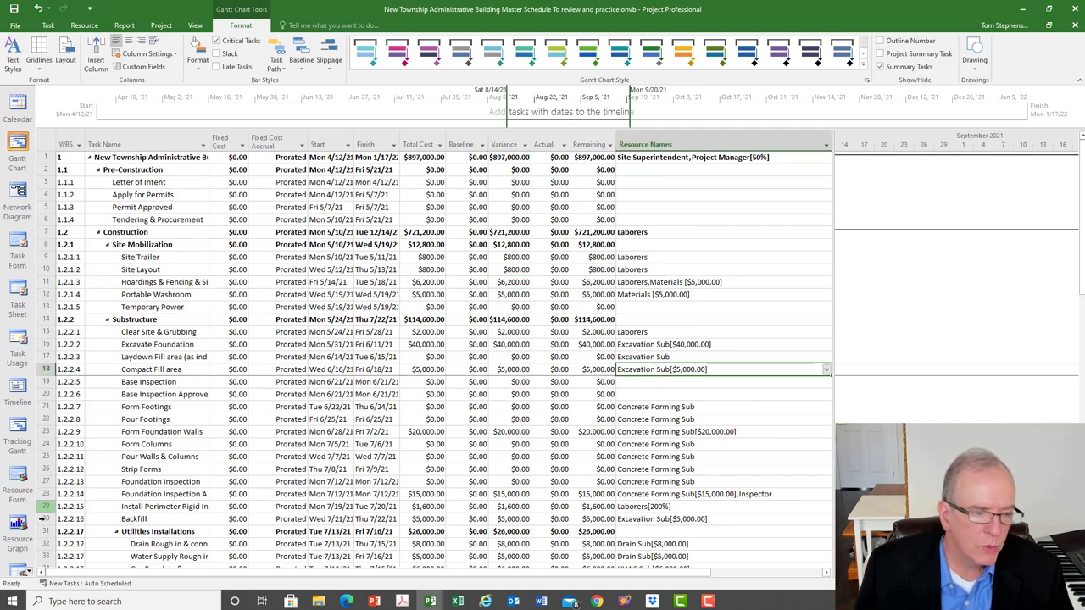
Go back to the Resource Sheet view and set the Electrical Sub's cost accrual to End.
{"action": "left_click", "coordinate": [26, 572]}
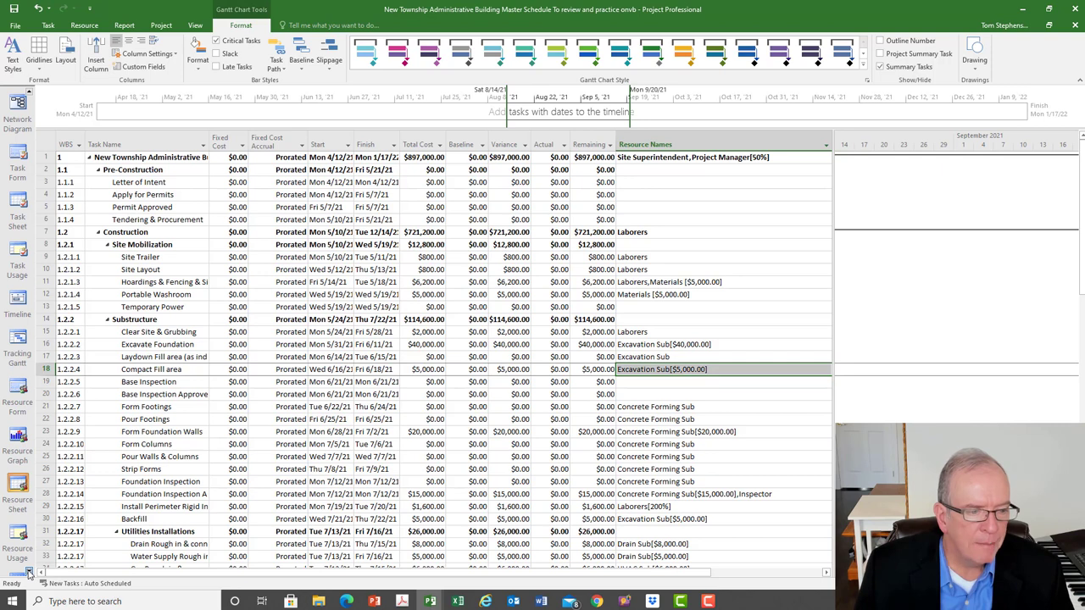
{"action": "left_click", "coordinate": [23, 484]}
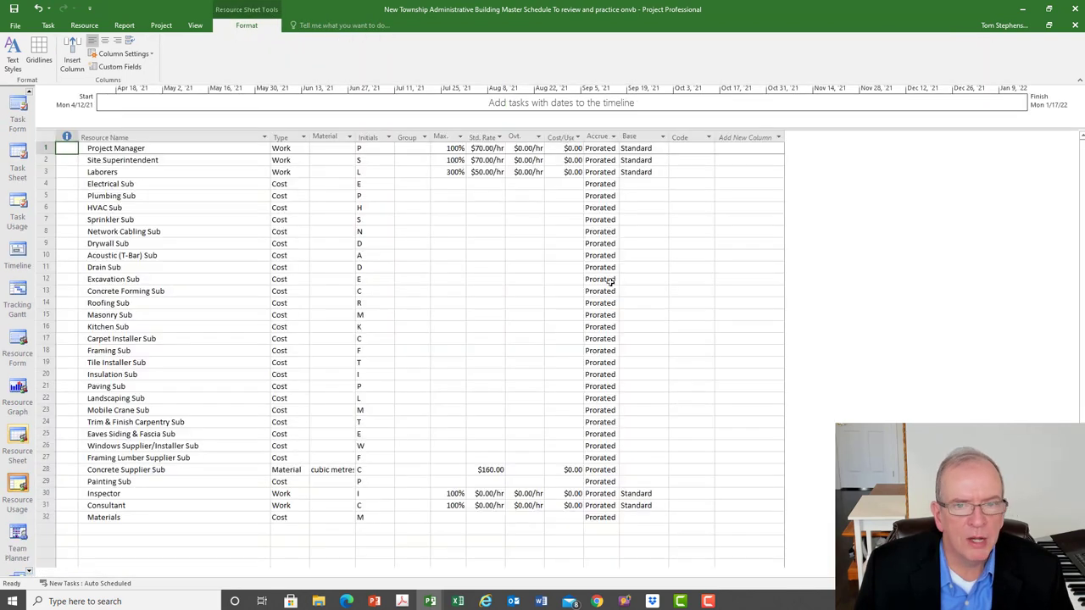
{"action": "left_click", "coordinate": [607, 185]}
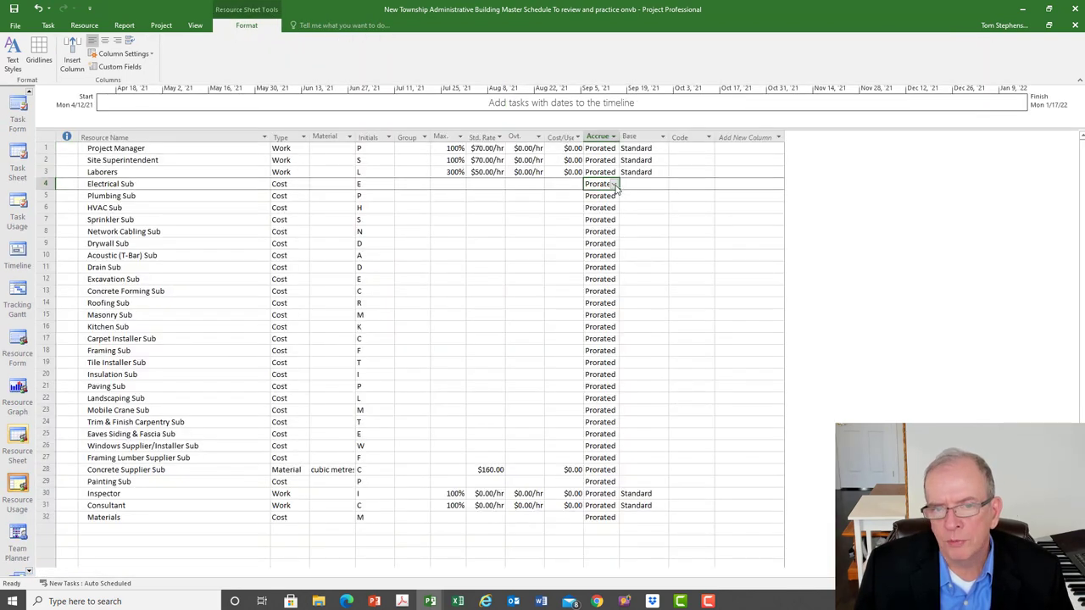
{"action": "left_click", "coordinate": [616, 186]}
{"action": "left_click", "coordinate": [618, 207]}
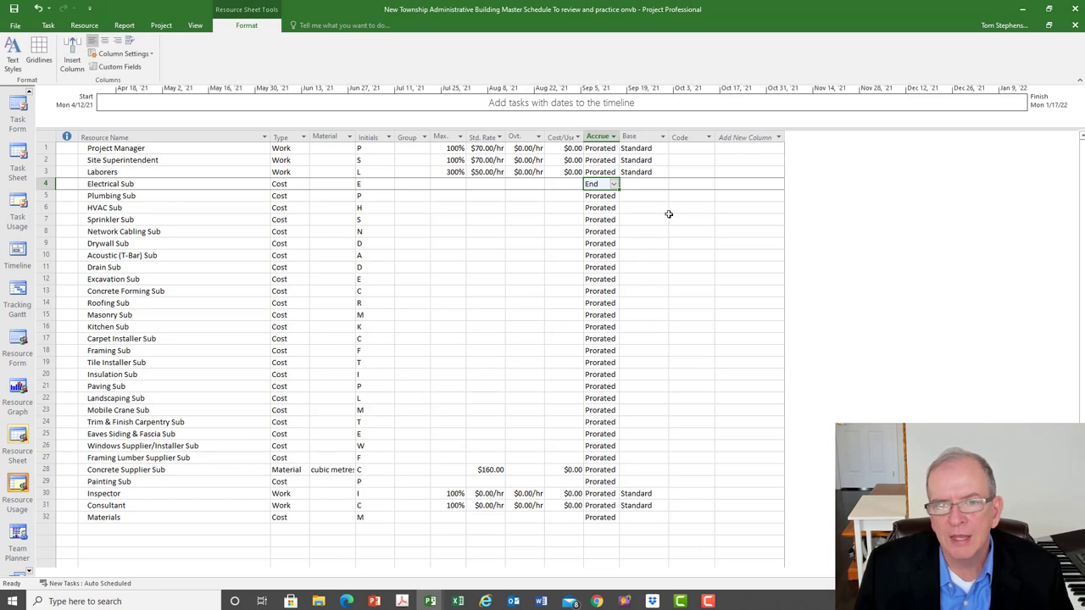
Fill the Electrical Sub's End accrual setting down through all remaining resources, from Plumbing Sub to Materials.
{"action": "left_click", "coordinate": [600, 197]}
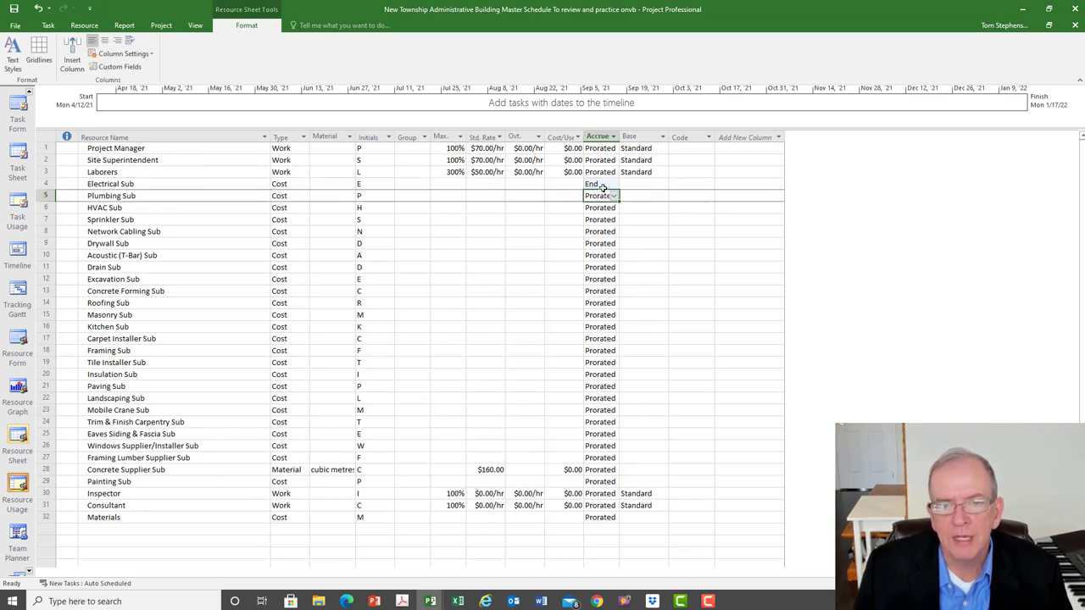
{"action": "left_click", "coordinate": [603, 185]}
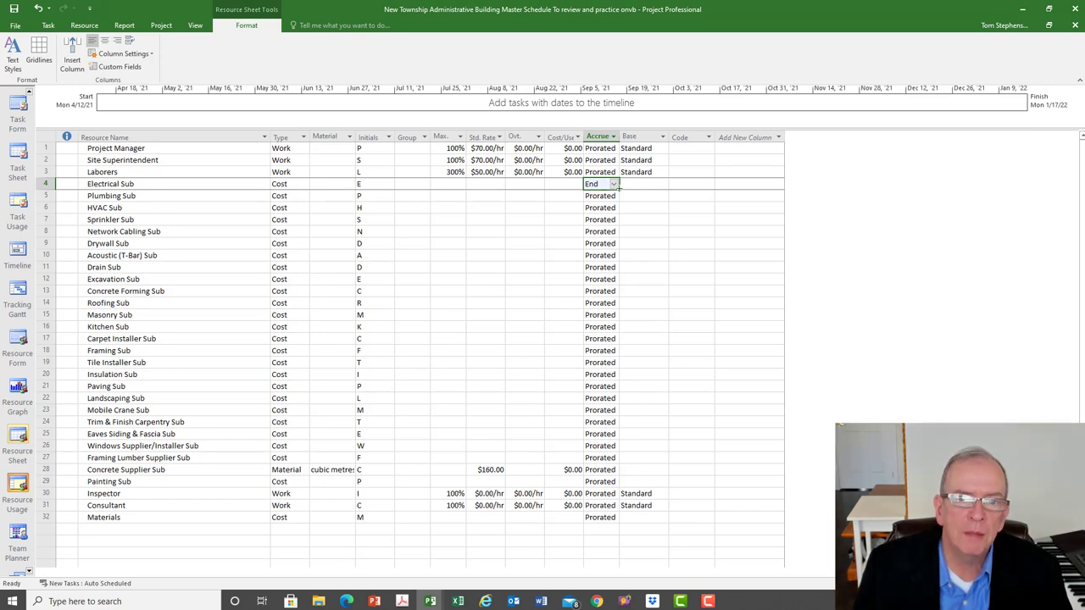
{"action": "left_click_drag", "start_coordinate": [611, 189], "coordinate": [609, 415]}
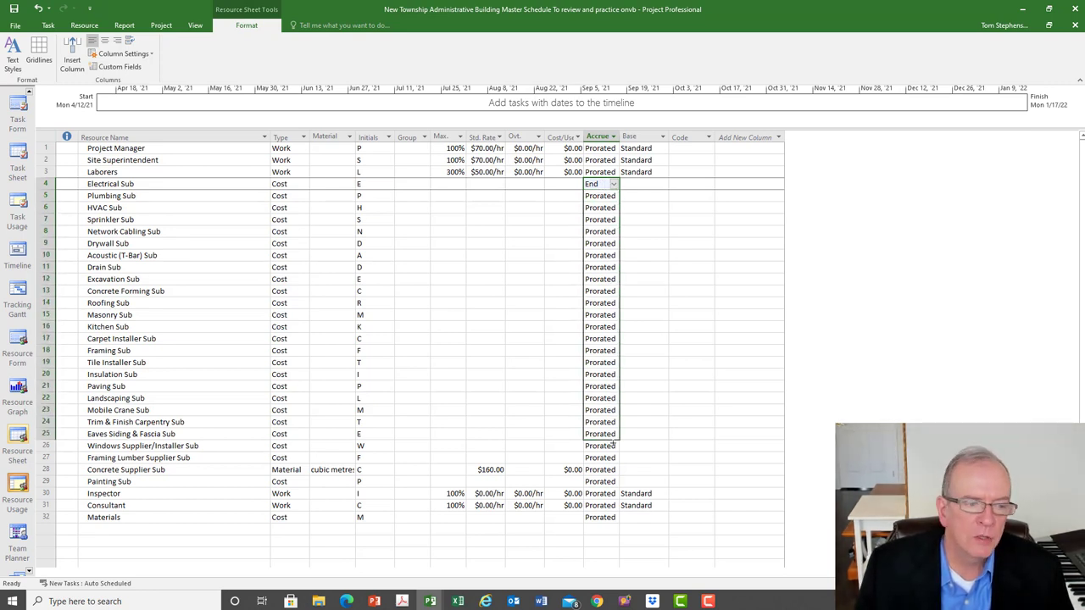
{"action": "left_click_drag", "start_coordinate": [614, 455], "coordinate": [607, 517]}
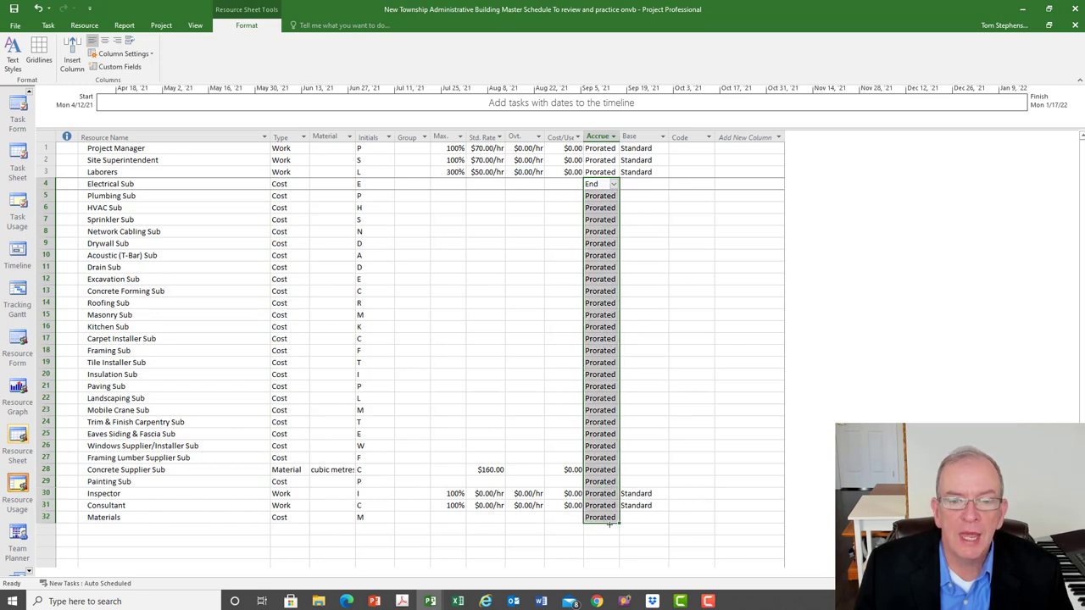
{"action": "left_click", "coordinate": [656, 316]}
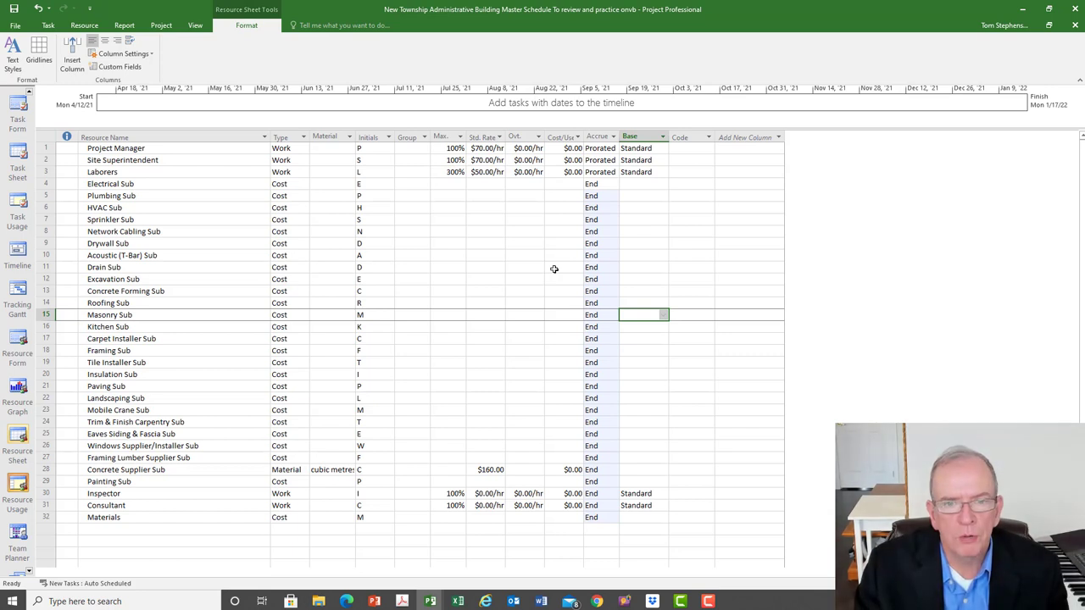
{"action": "left_click", "coordinate": [530, 294]}
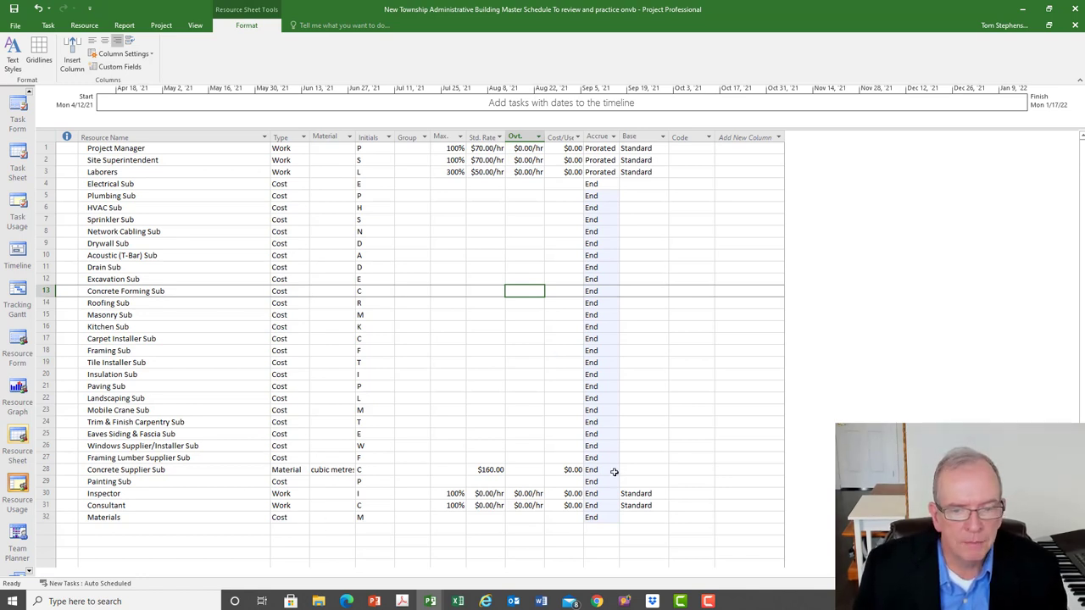
Set the Concrete Supplier Sub's cost accrual to Start.
{"action": "left_click", "coordinate": [614, 470]}
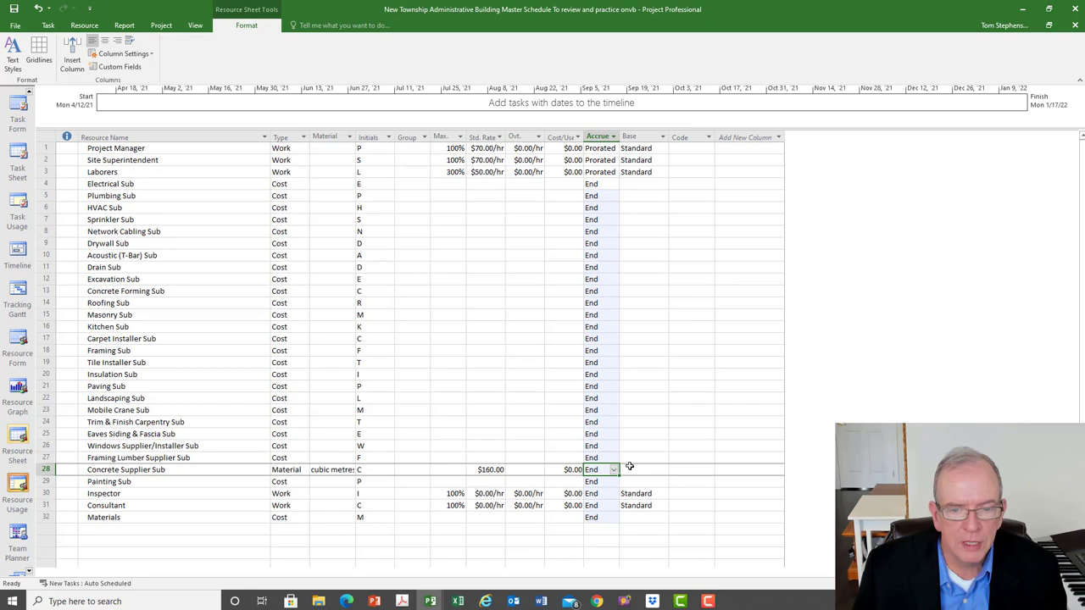
{"action": "left_click", "coordinate": [616, 470]}
{"action": "left_click", "coordinate": [598, 482]}
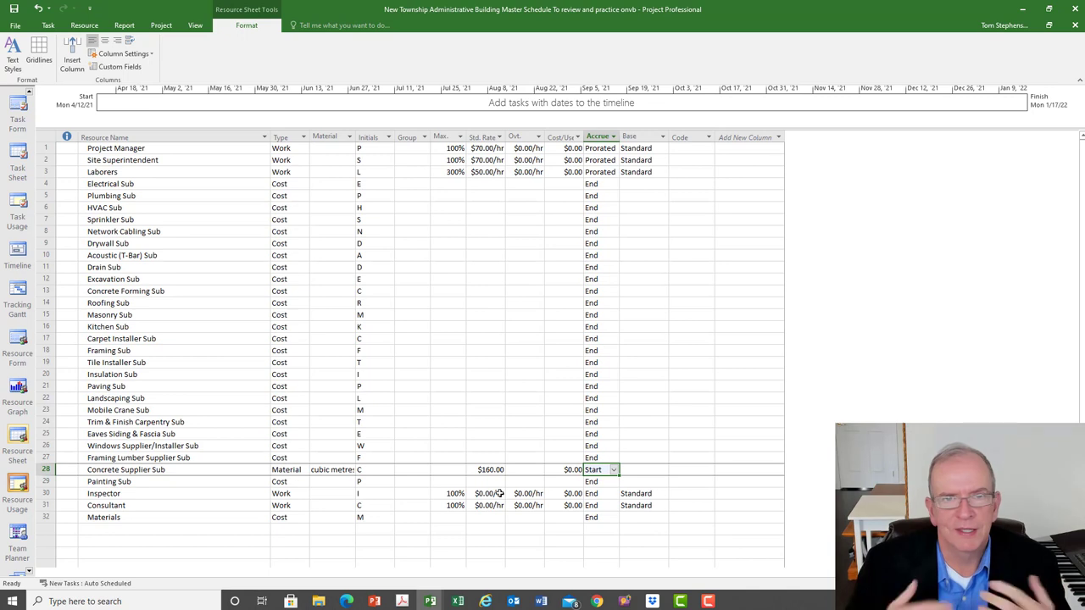
{"action": "left_click", "coordinate": [562, 423]}
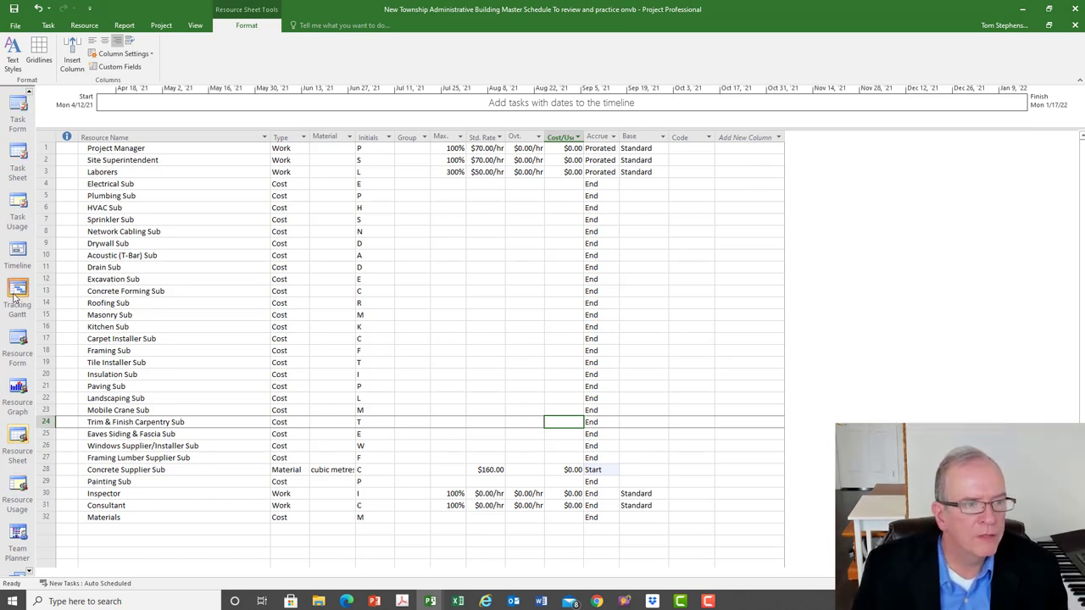
Return to the Gantt Chart view and look through the Substructure and Slab on Grade tasks' dates and costs.
{"action": "left_click", "coordinate": [30, 93]}
{"action": "left_click", "coordinate": [16, 153]}
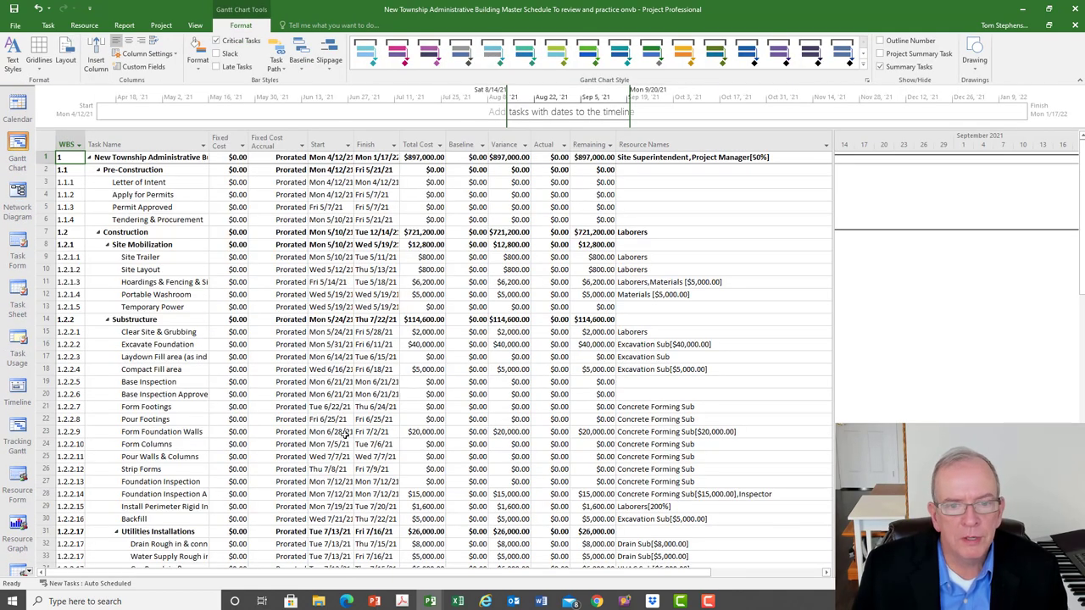
{"action": "scroll", "coordinate": [380, 434], "scroll_direction": "down", "scroll_amount": 3}
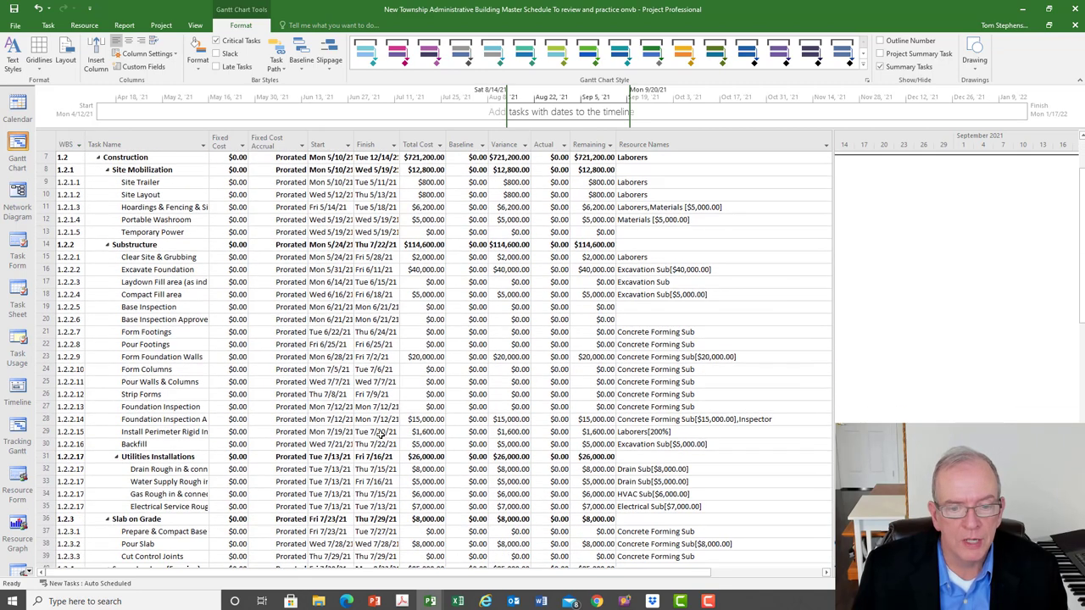
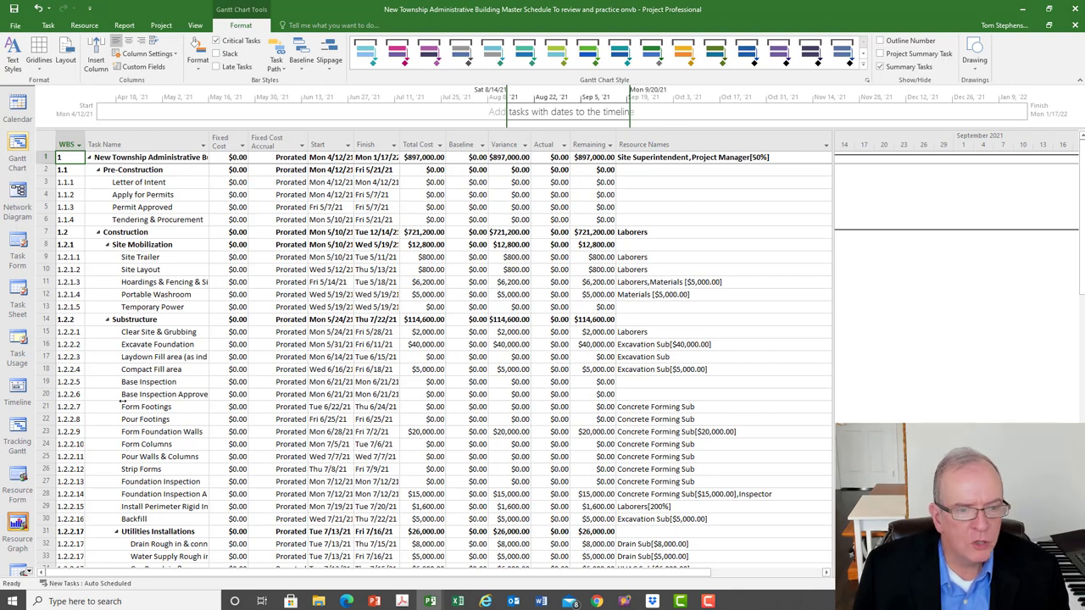
{"action": "scroll", "coordinate": [204, 422], "scroll_direction": "down", "scroll_amount": 3}
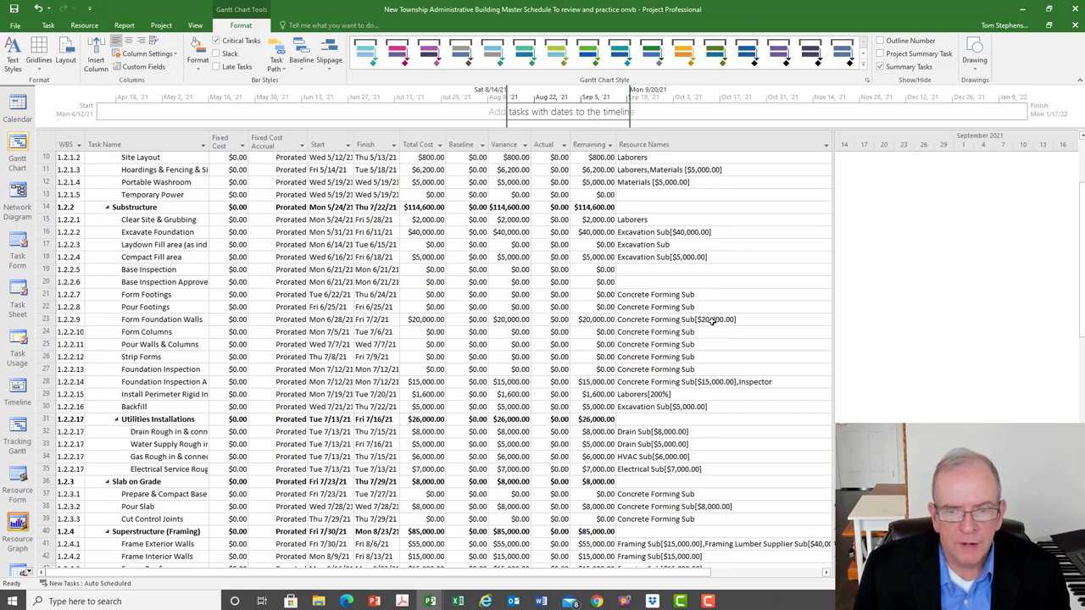
Examine the Concrete Forming Sub cost assignments on Form Foundation Walls, the foundation inspection task shared with the Inspector, and Pour Slab.
{"action": "left_click", "coordinate": [718, 321]}
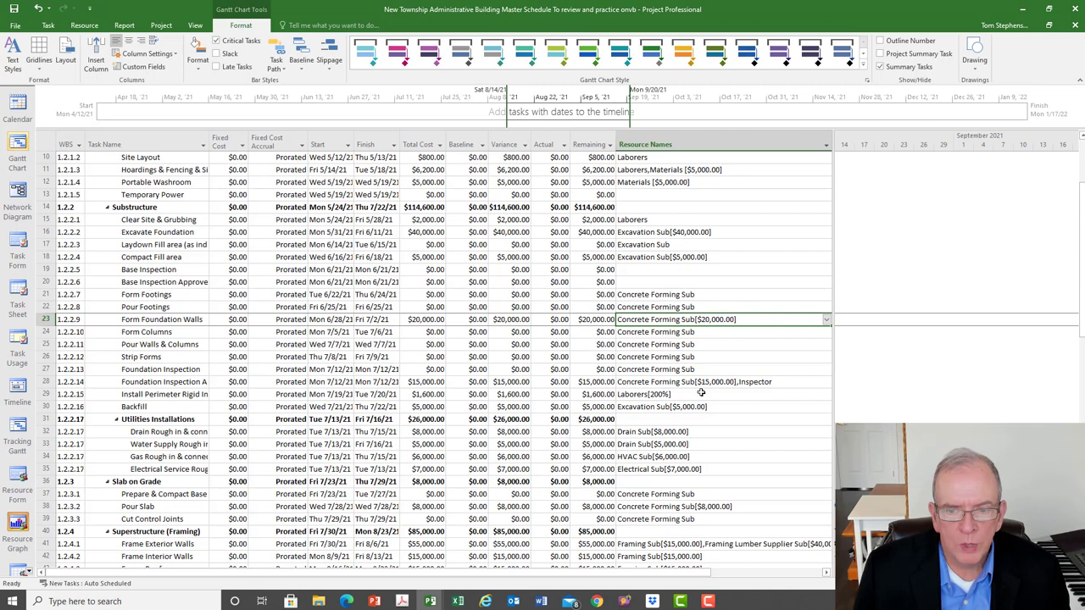
{"action": "left_click", "coordinate": [703, 381]}
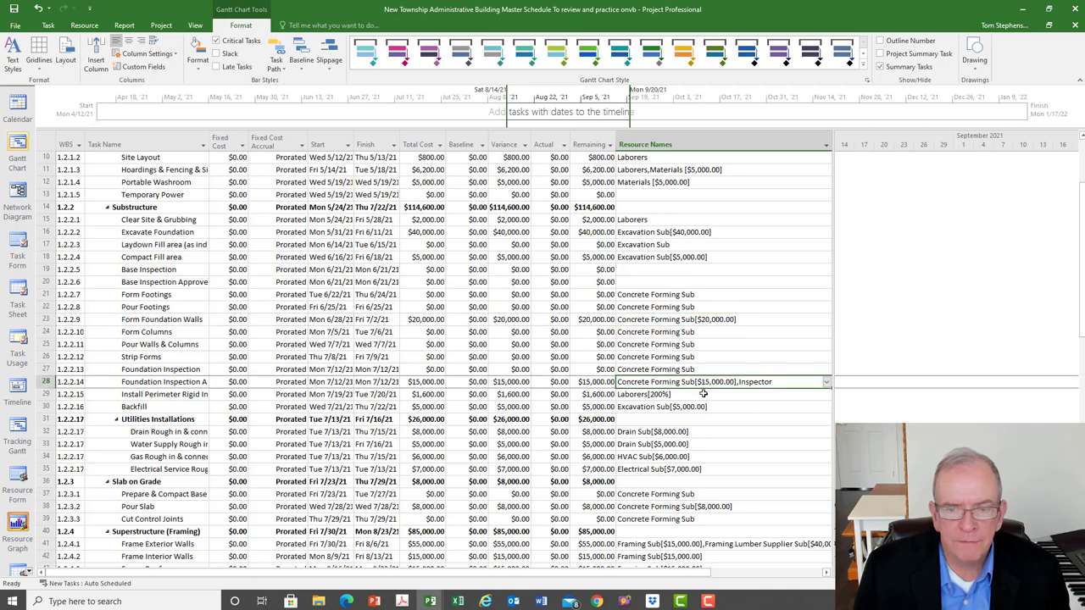
{"action": "scroll", "coordinate": [703, 393], "scroll_direction": "down", "scroll_amount": 2}
{"action": "left_click", "coordinate": [707, 432]}
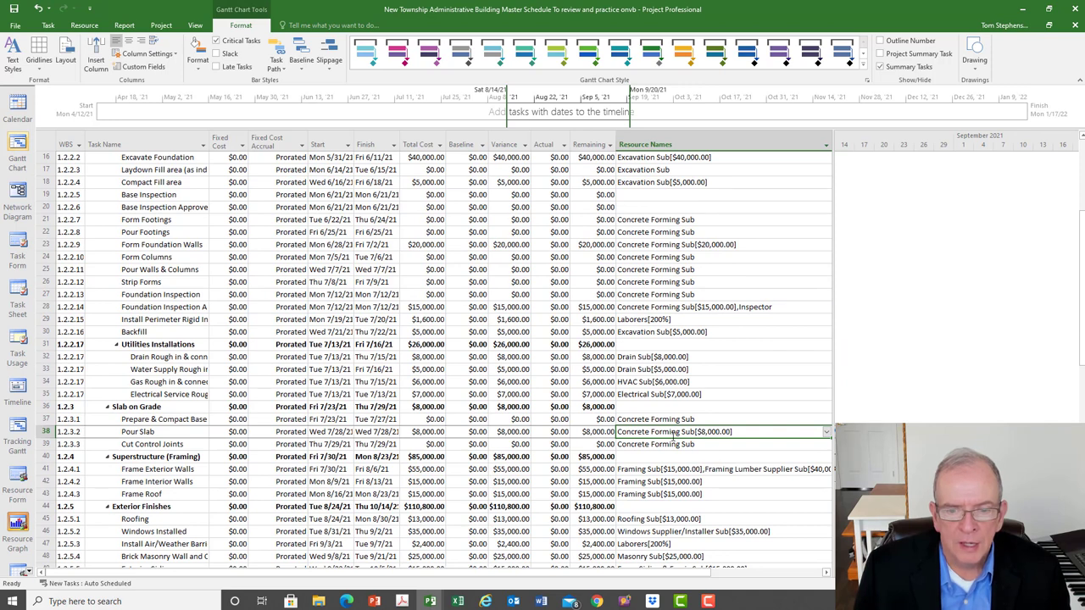
{"action": "left_click", "coordinate": [712, 244]}
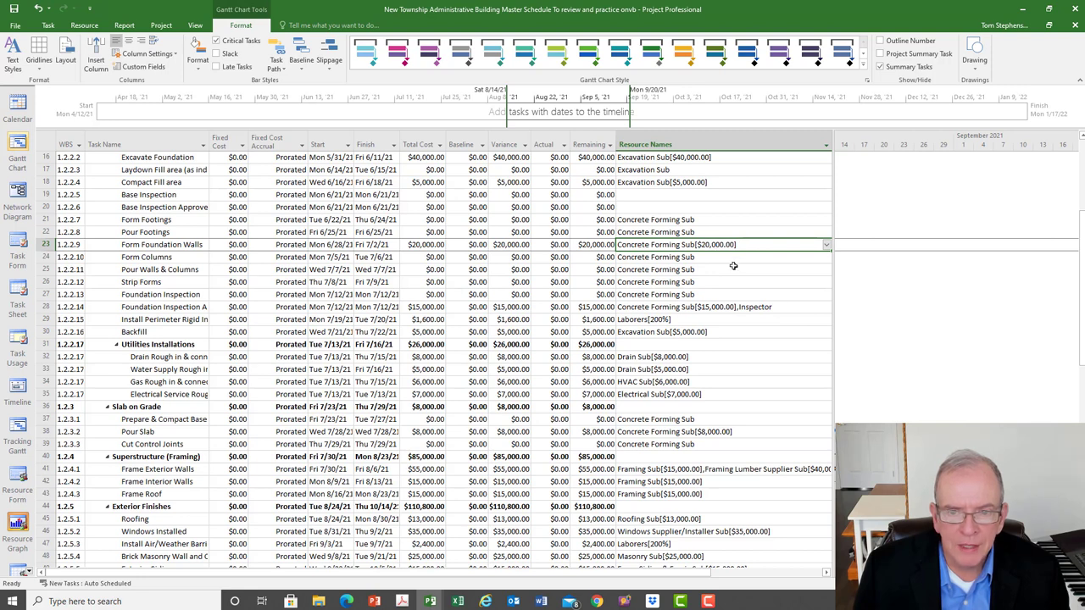
{"action": "left_click", "coordinate": [735, 307]}
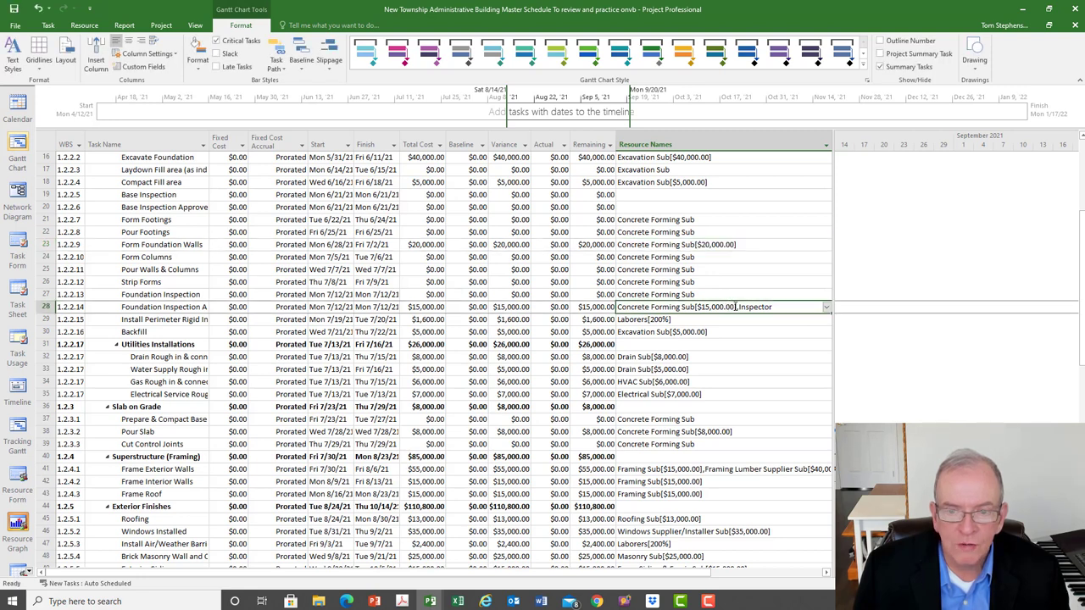
{"action": "left_click", "coordinate": [735, 307]}
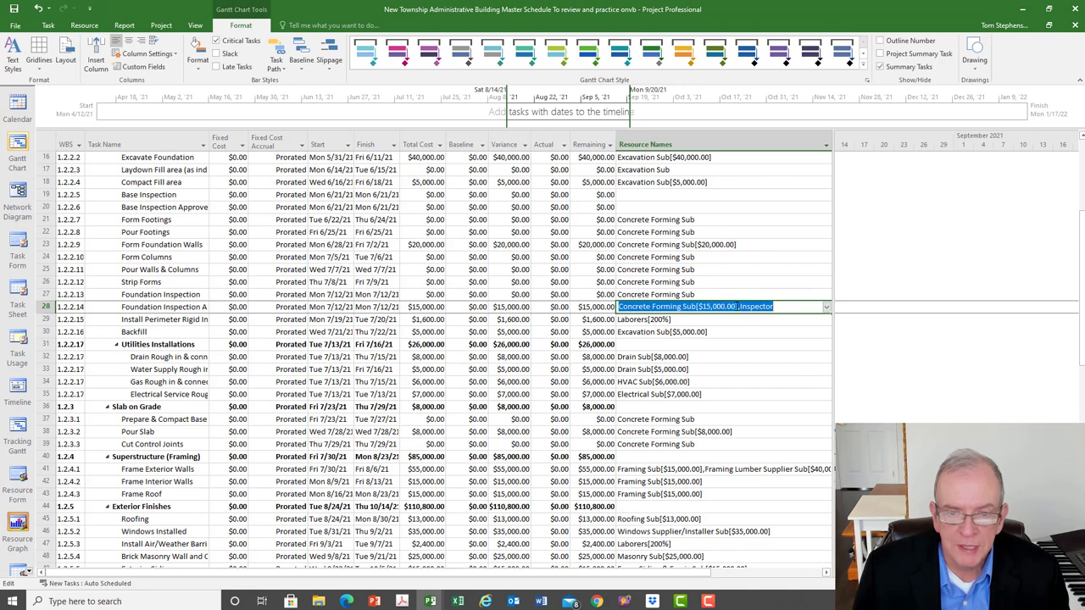
{"action": "left_click", "coordinate": [664, 434]}
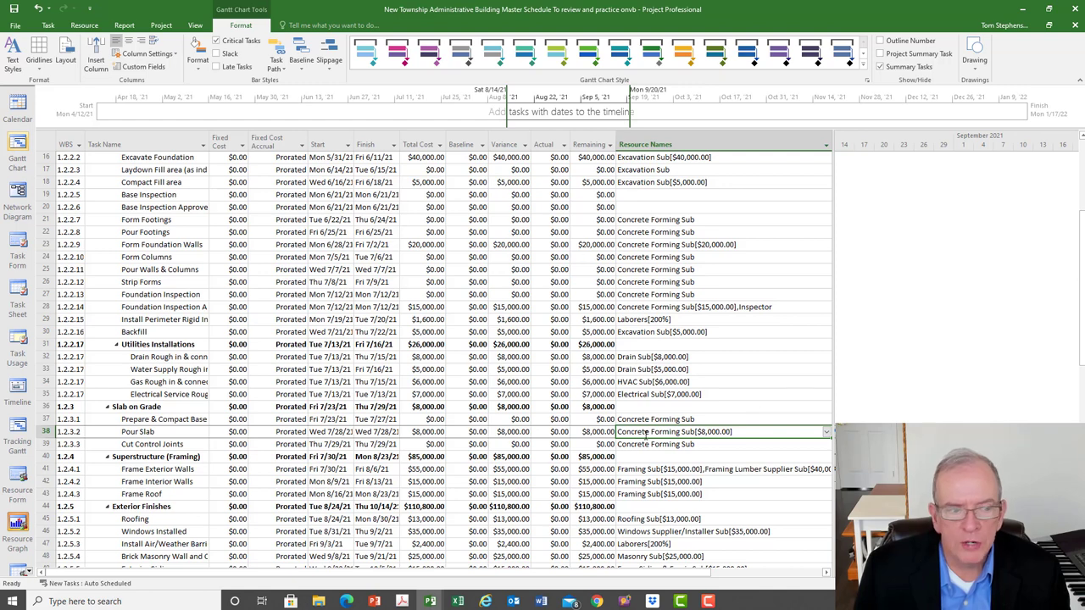
Switch back to the Resource Sheet view.
{"action": "left_click", "coordinate": [28, 571]}
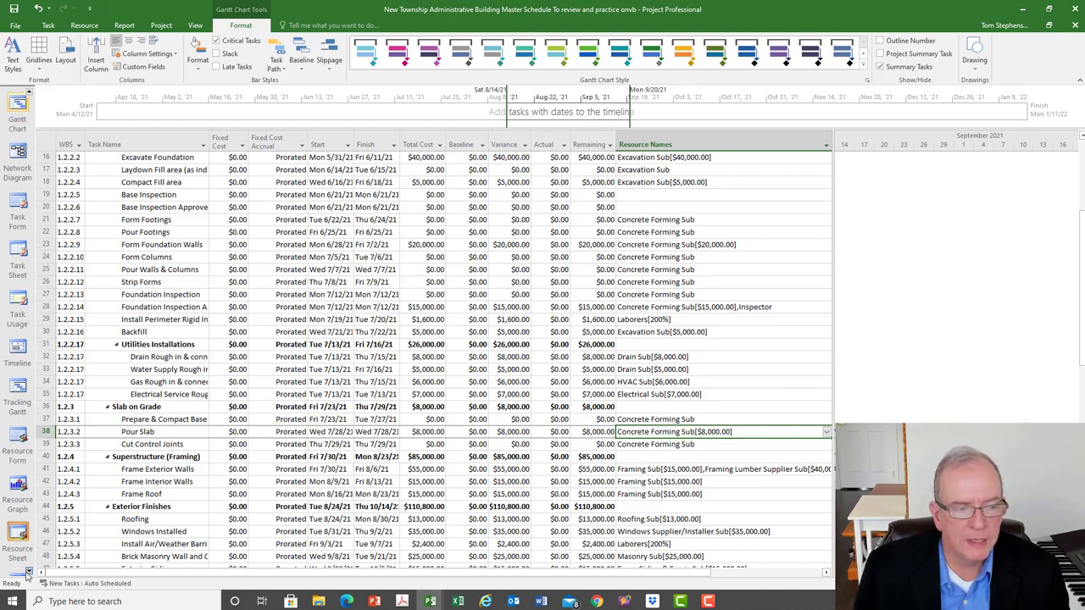
{"action": "left_click", "coordinate": [17, 490]}
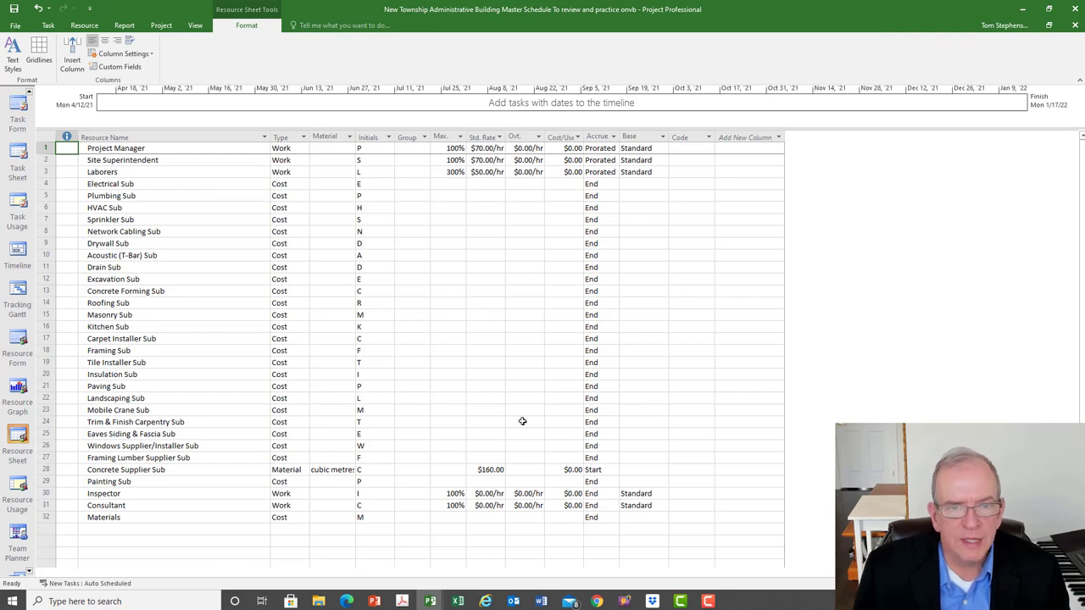
Apply the Cost table to the Resource Sheet and widen the Resource Name column to show the full names.
{"action": "left_click", "coordinate": [47, 137]}
{"action": "right_click", "coordinate": [47, 137]}
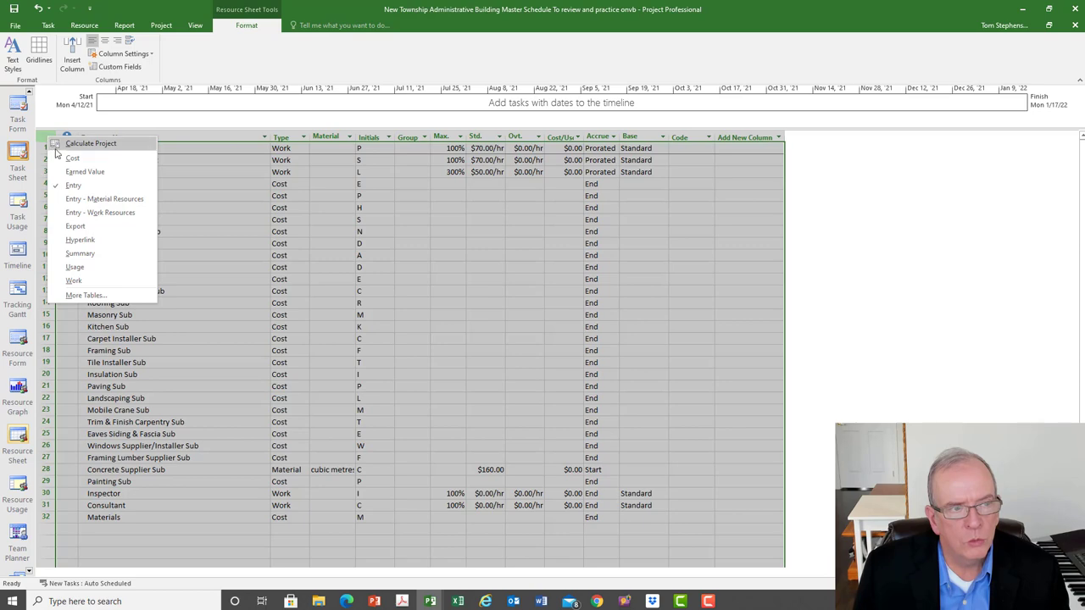
{"action": "left_click", "coordinate": [74, 161]}
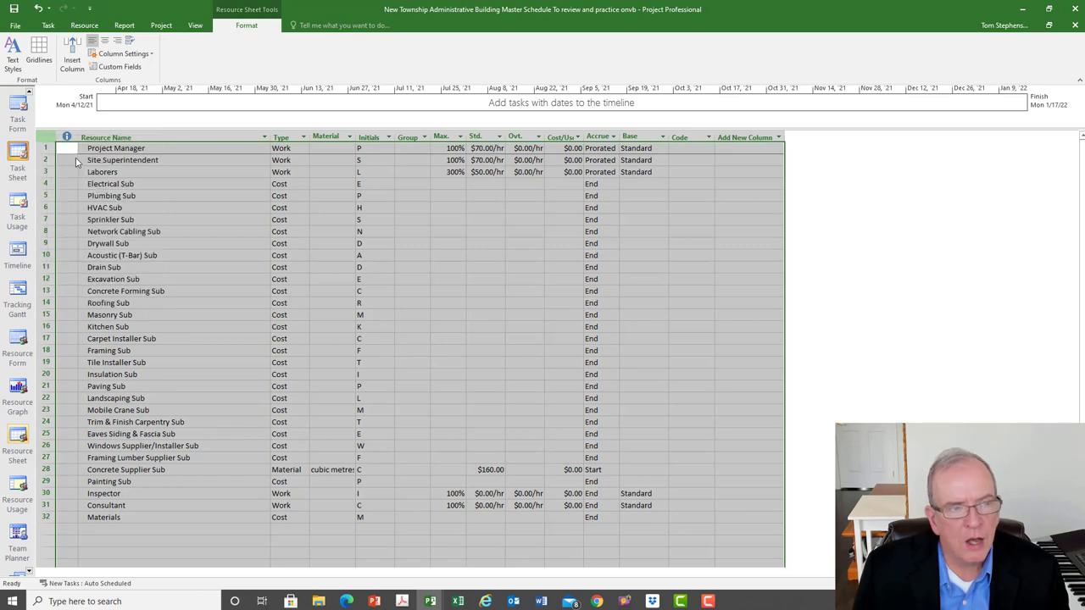
{"action": "left_click", "coordinate": [146, 149]}
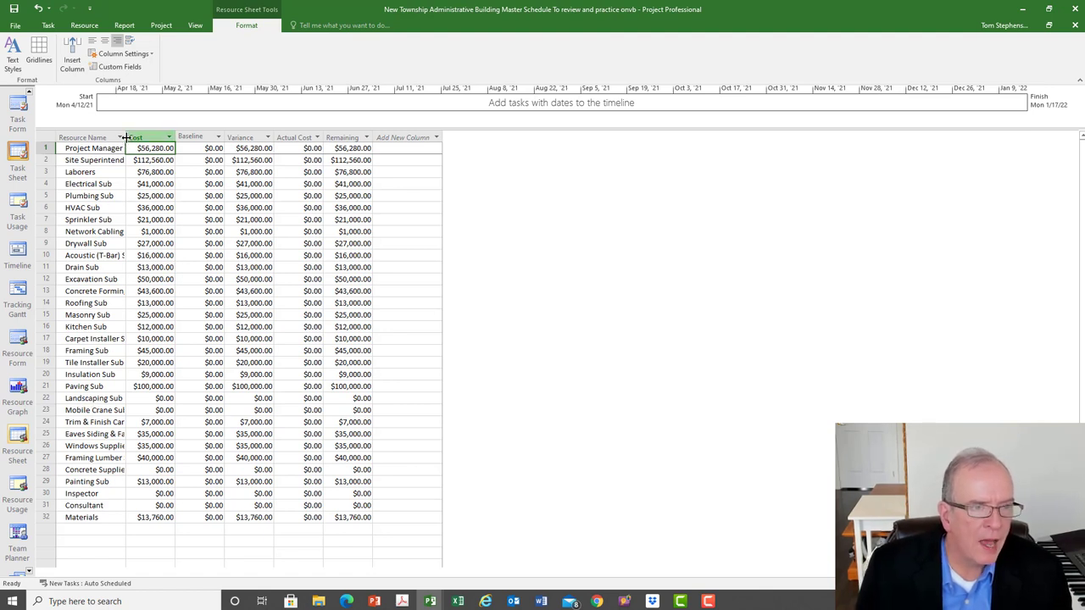
{"action": "left_click_drag", "start_coordinate": [123, 148], "coordinate": [167, 178]}
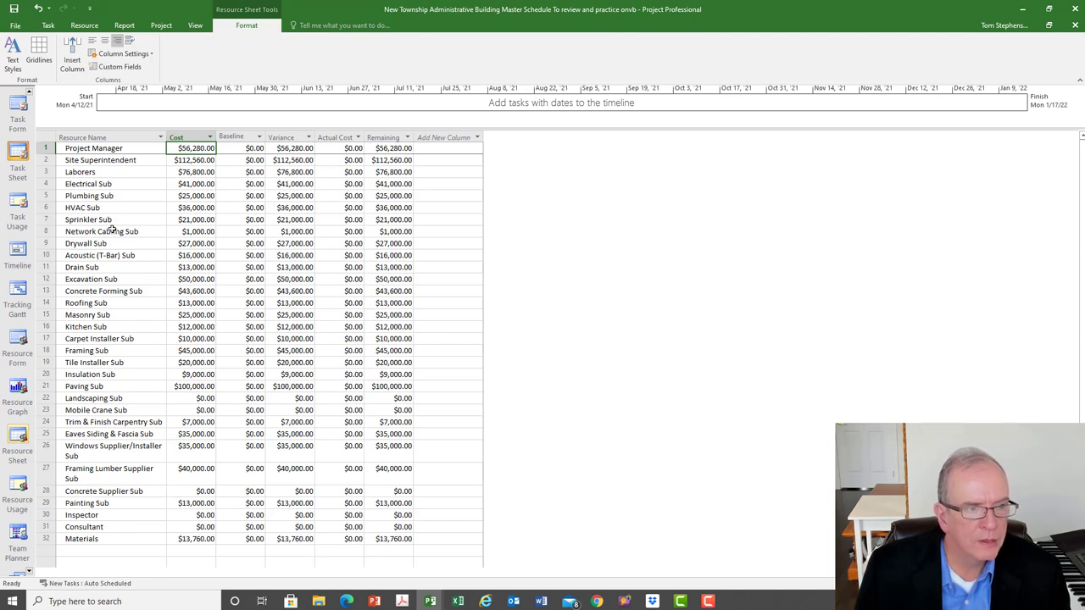
Examine the total and remaining costs of individual resources such as the Concrete Forming, Carpet Installer, Roofing and Excavation Subs.
{"action": "left_click", "coordinate": [95, 289]}
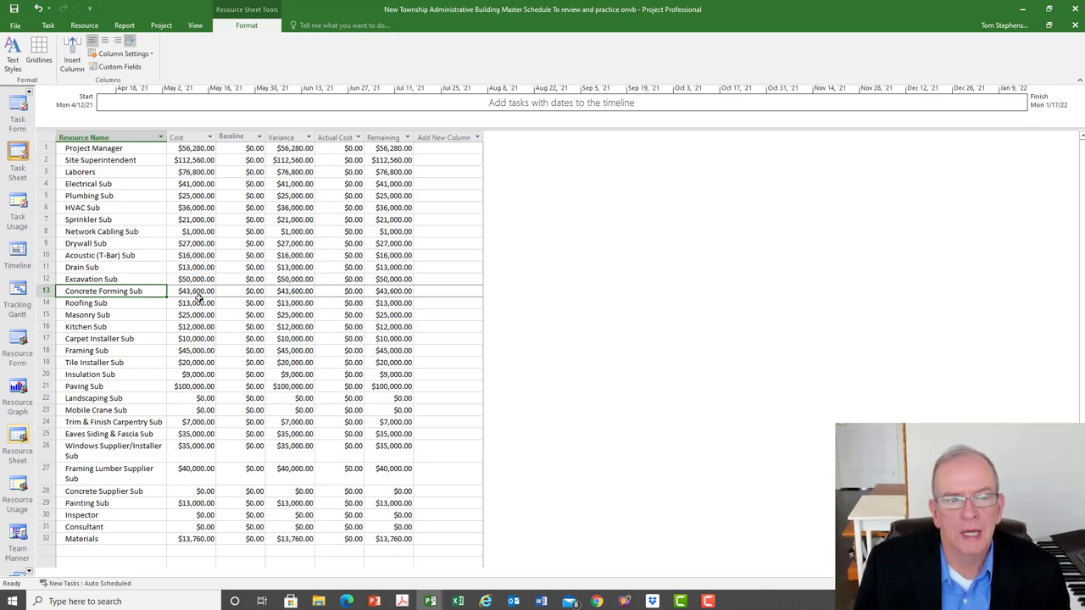
{"action": "left_click", "coordinate": [204, 289]}
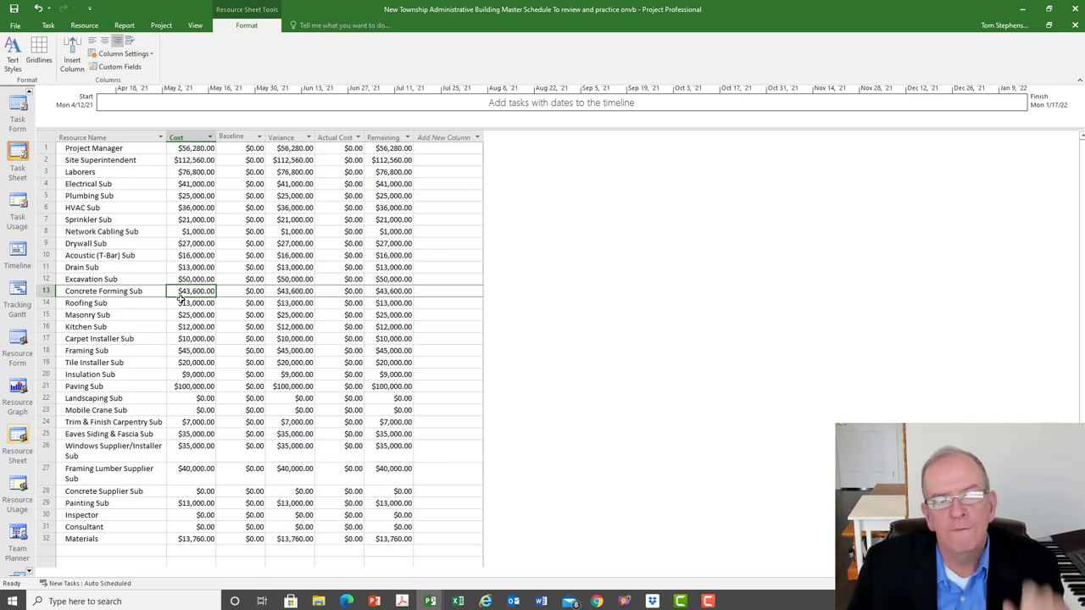
{"action": "left_click", "coordinate": [188, 340]}
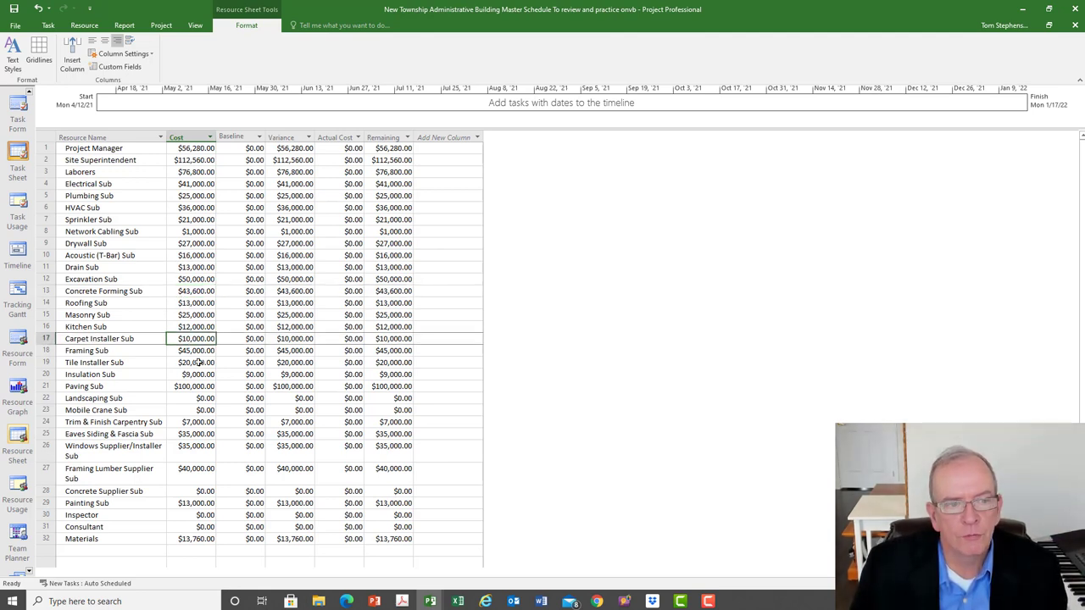
{"action": "left_click", "coordinate": [197, 362]}
{"action": "left_click", "coordinate": [196, 302]}
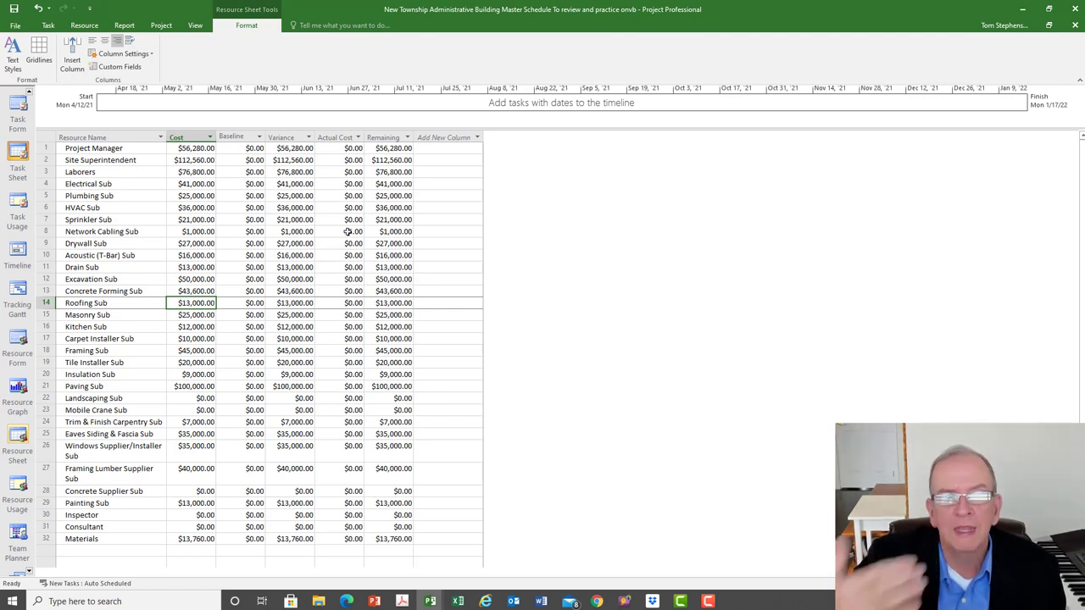
{"action": "left_click", "coordinate": [385, 277]}
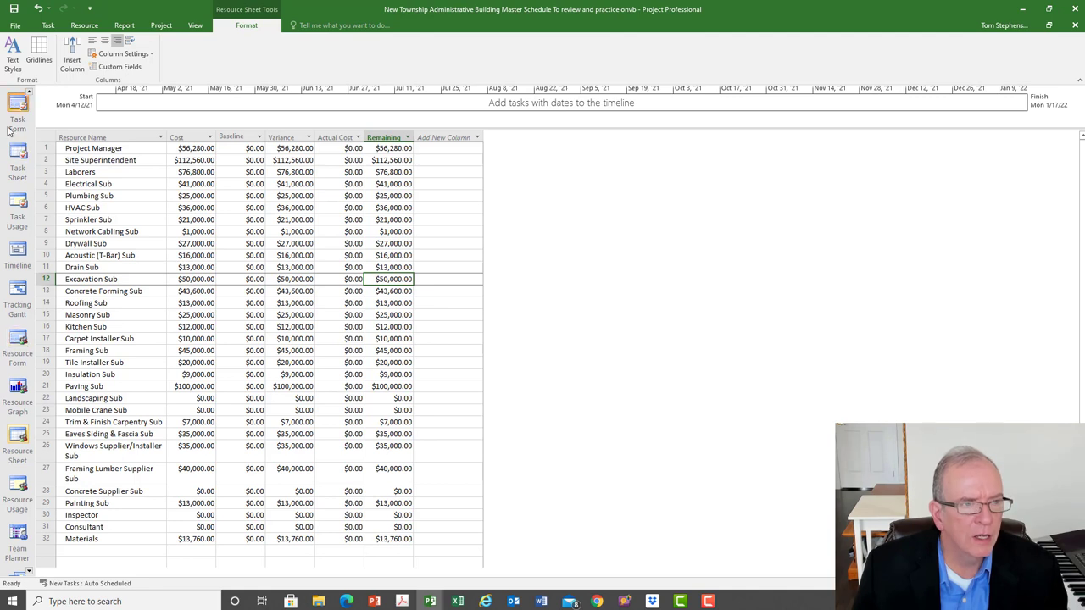
Check the task costs in the Gantt Chart view and return to the Resource Sheet.
{"action": "left_click", "coordinate": [29, 92]}
{"action": "left_click", "coordinate": [29, 91]}
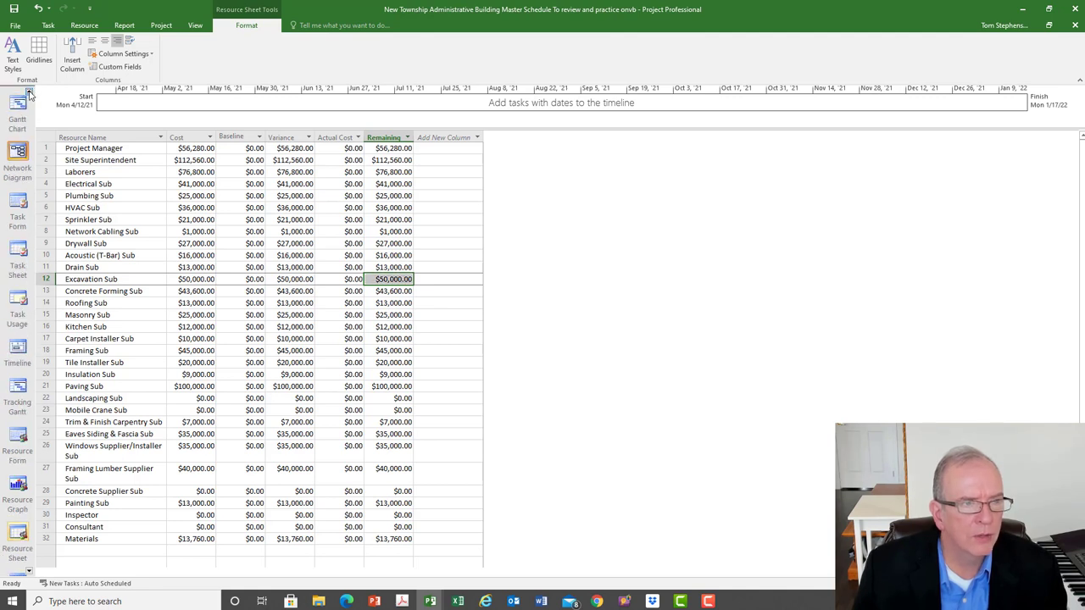
{"action": "left_click", "coordinate": [29, 91]}
{"action": "left_click", "coordinate": [30, 148]}
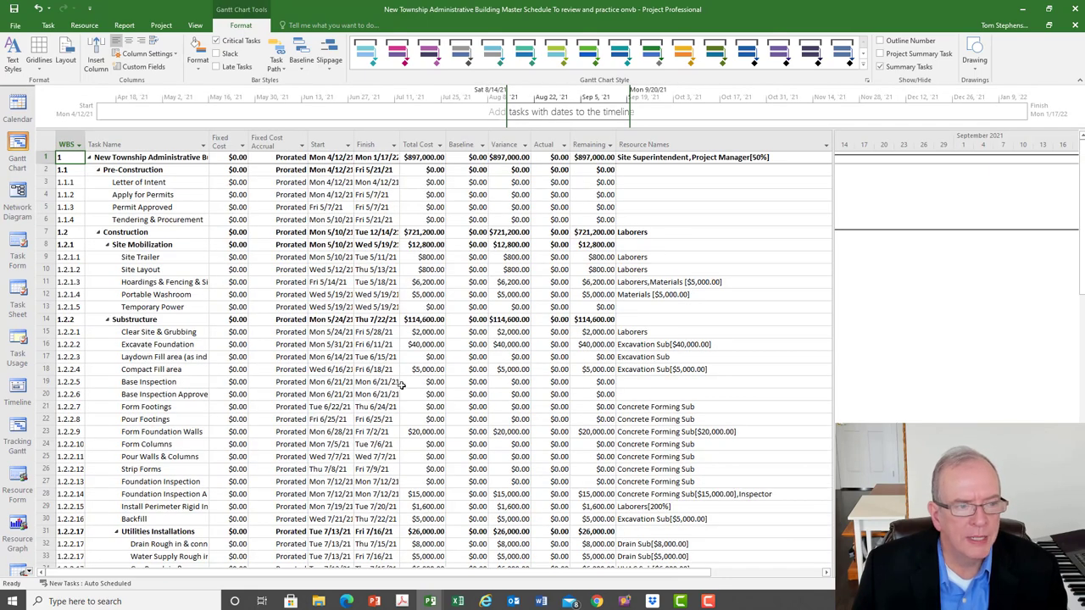
{"action": "left_click", "coordinate": [19, 570]}
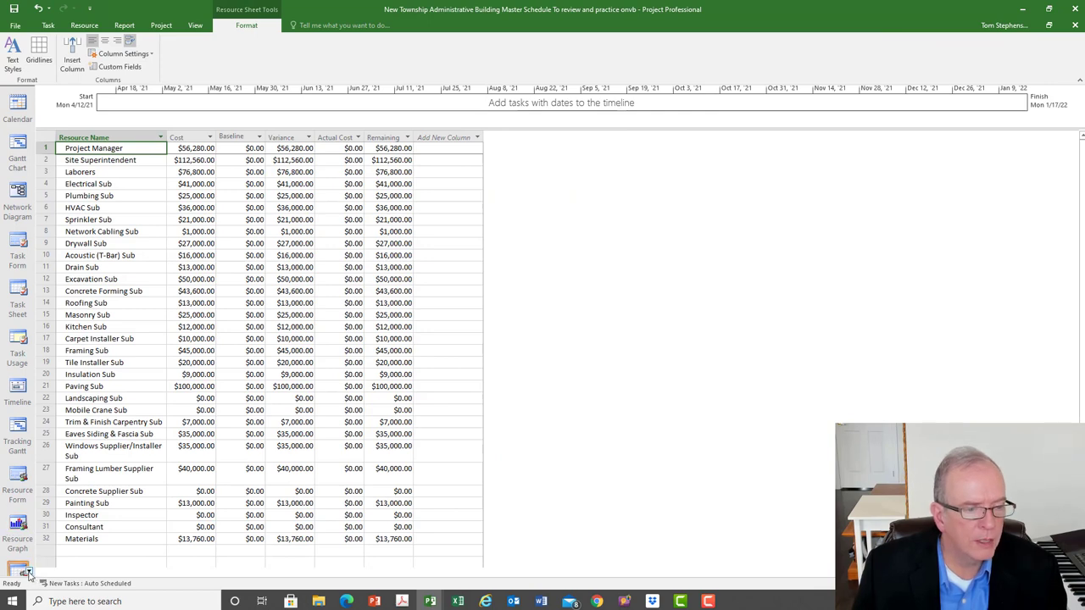
Switch to the Resource Usage view and widen the Resource Name column so the task names fit.
{"action": "scroll", "coordinate": [28, 574], "scroll_direction": "down", "scroll_amount": 3}
{"action": "left_click", "coordinate": [22, 542]}
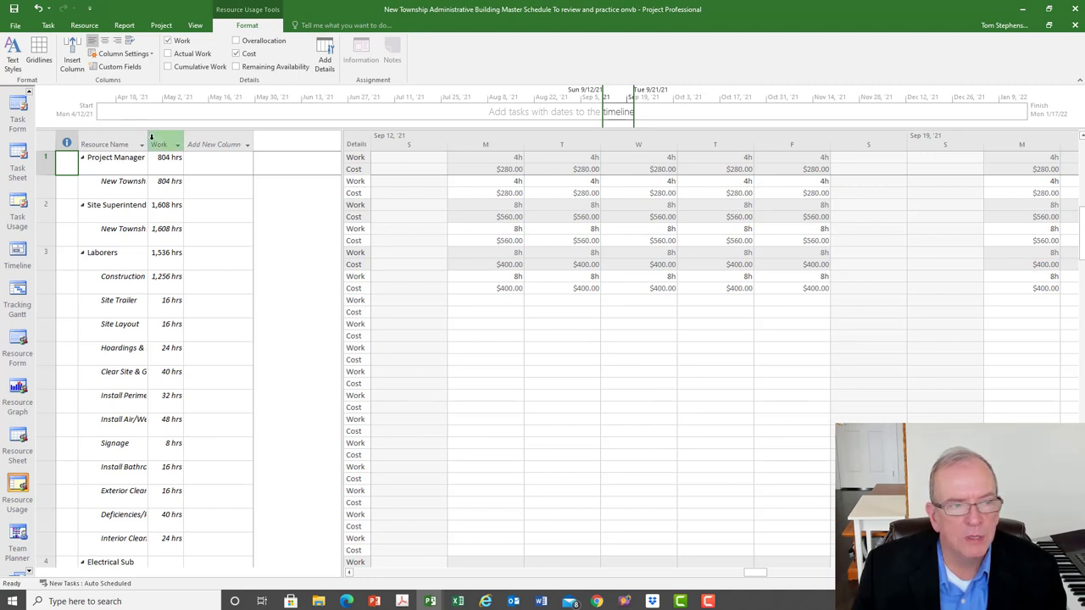
{"action": "left_click_drag", "start_coordinate": [146, 141], "coordinate": [180, 141]}
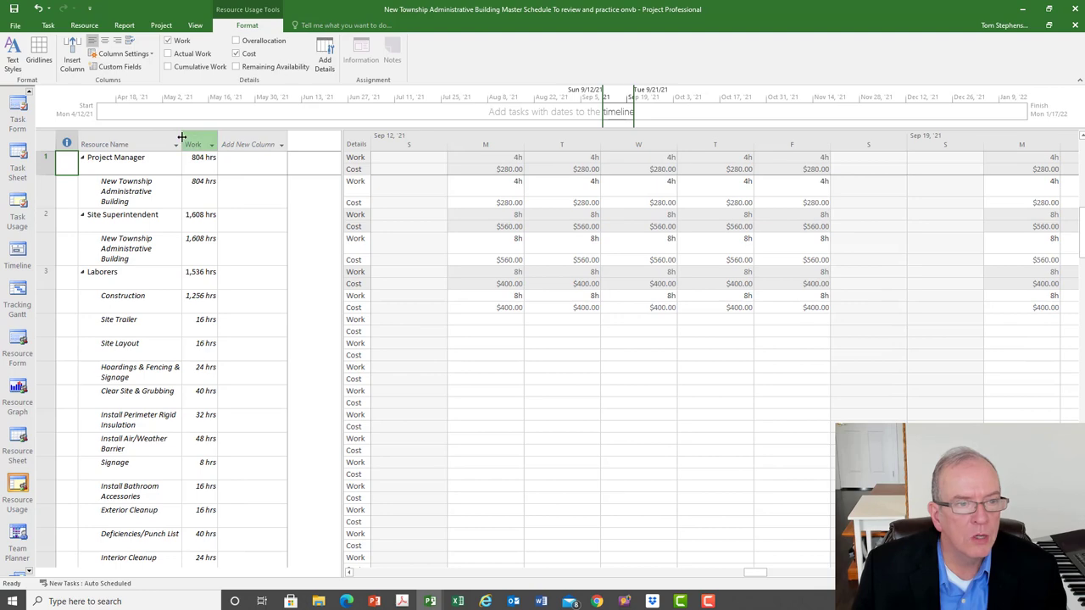
{"action": "left_click_drag", "start_coordinate": [181, 137], "coordinate": [217, 140]}
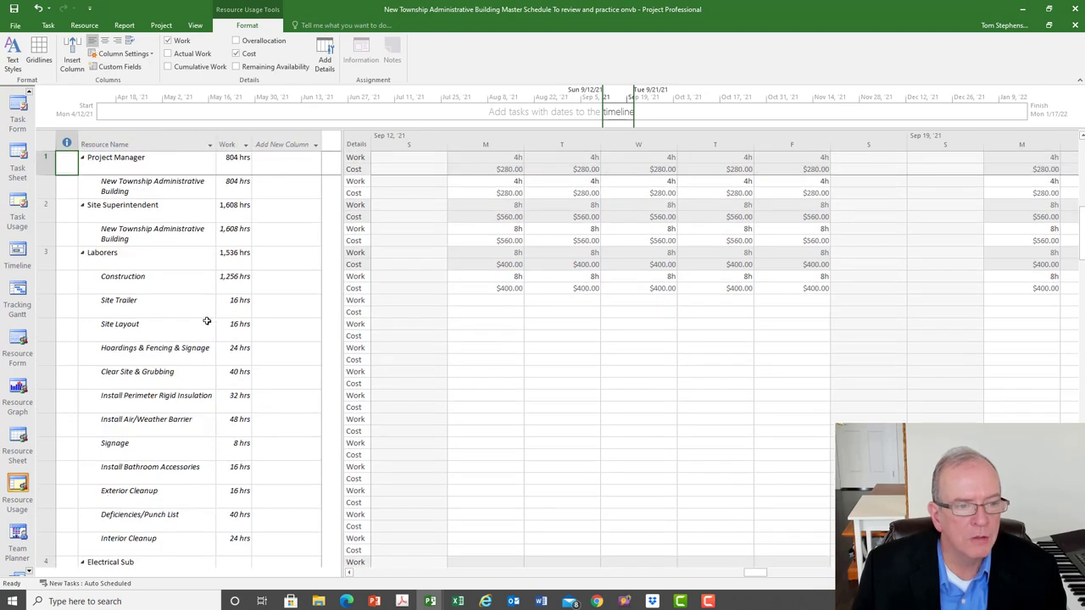
Examine the daily work and cost assigned to Laborers, followed by the Electrical, Plumbing and HVAC Subs' daily costs.
{"action": "scroll", "coordinate": [166, 379], "scroll_direction": "down", "scroll_amount": 1}
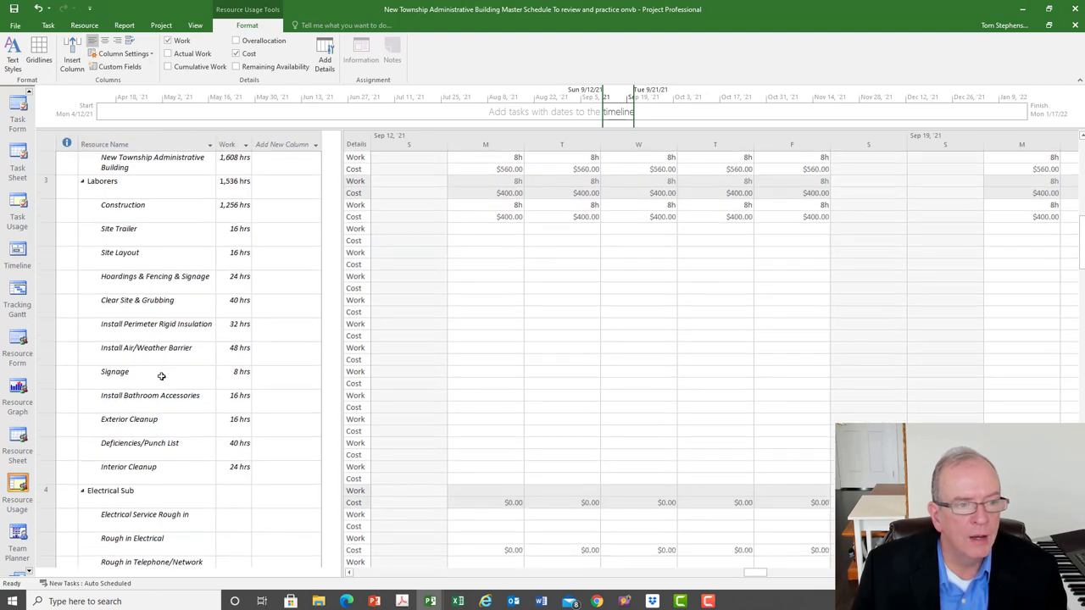
{"action": "left_click", "coordinate": [123, 212]}
{"action": "left_click", "coordinate": [148, 233]}
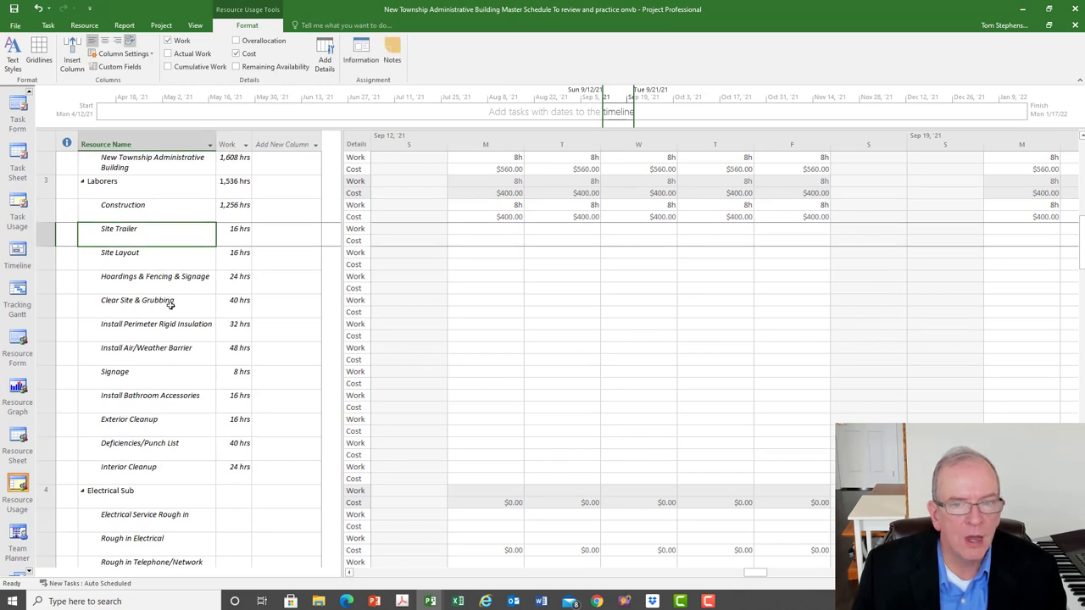
{"action": "left_click_drag", "start_coordinate": [507, 215], "coordinate": [581, 215]}
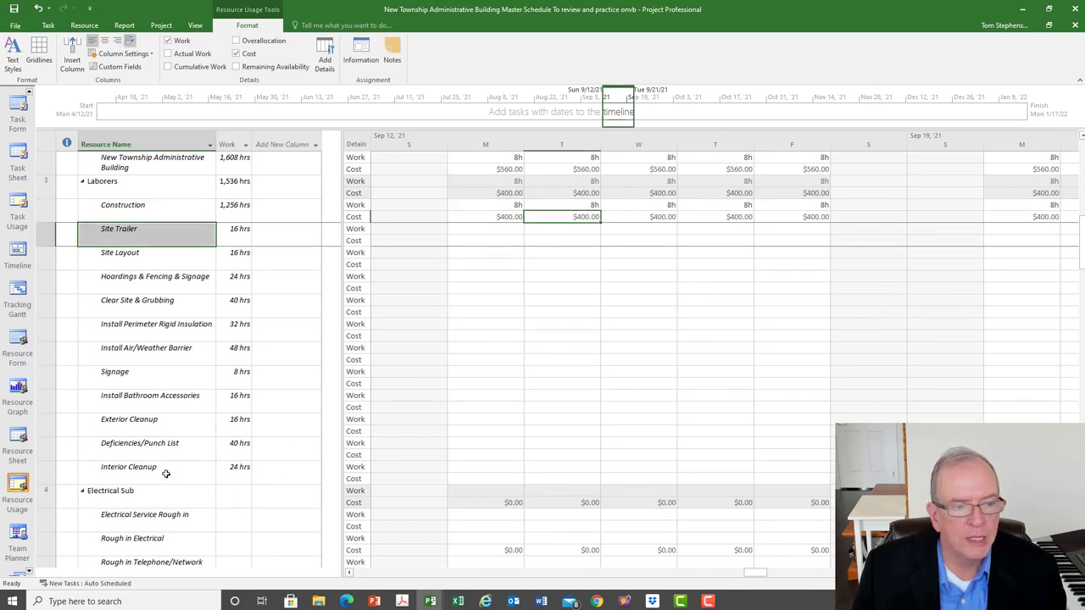
{"action": "scroll", "coordinate": [169, 475], "scroll_direction": "down", "scroll_amount": 4}
{"action": "left_click", "coordinate": [127, 356]}
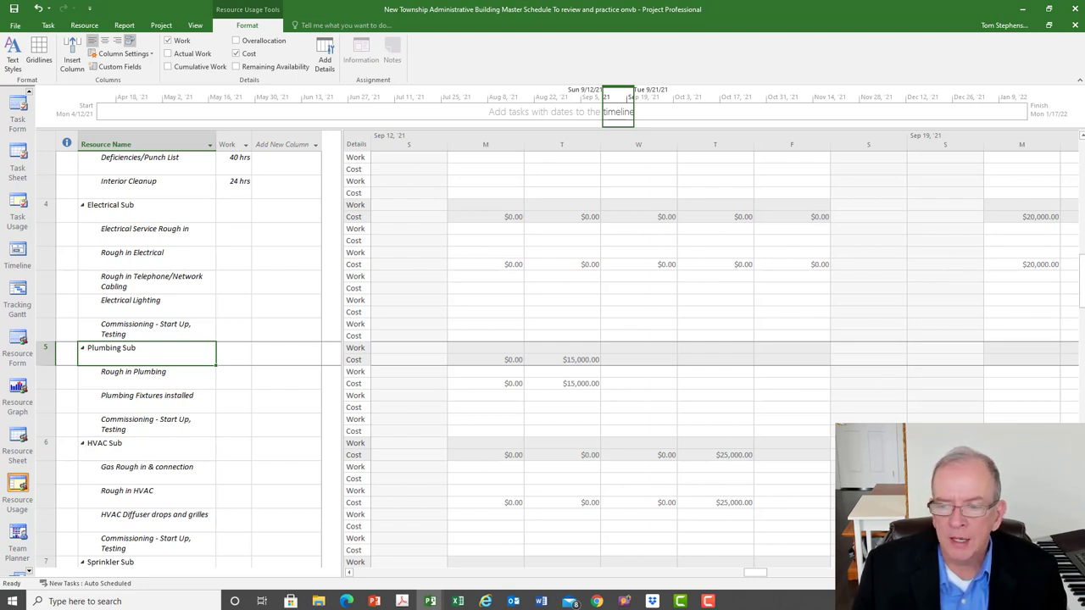
Show the usage timescale in months within quarters and look over the Electrical, Plumbing, HVAC and Sprinkler Subs' costs.
{"action": "scroll", "coordinate": [712, 356], "scroll_direction": "down", "scroll_amount": 1}
{"action": "scroll", "coordinate": [712, 356], "scroll_direction": "down", "scroll_amount": 1}
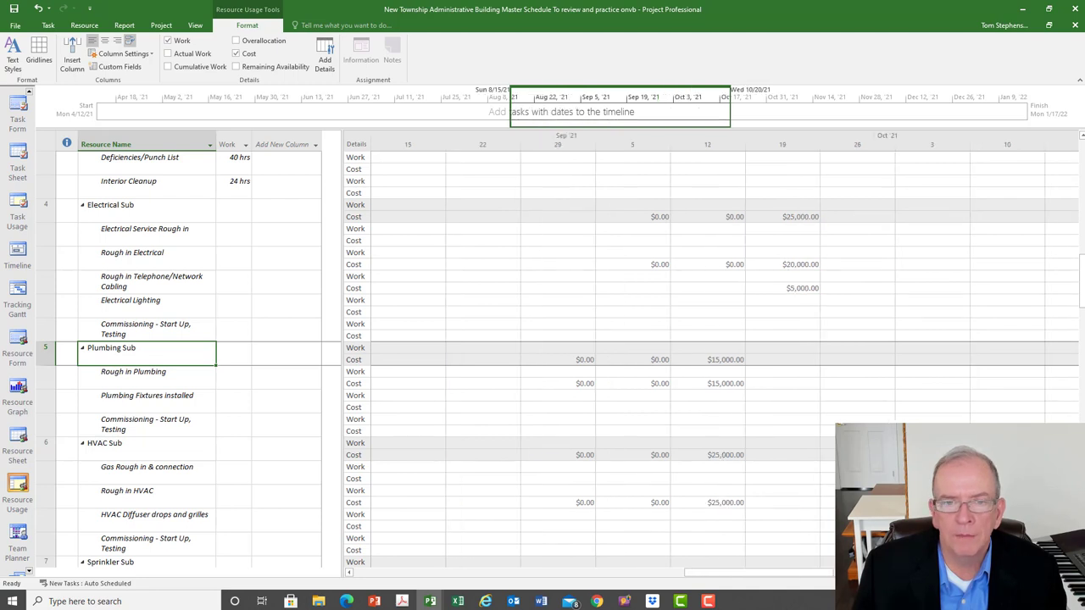
{"action": "scroll", "coordinate": [712, 356], "scroll_direction": "down", "scroll_amount": 1}
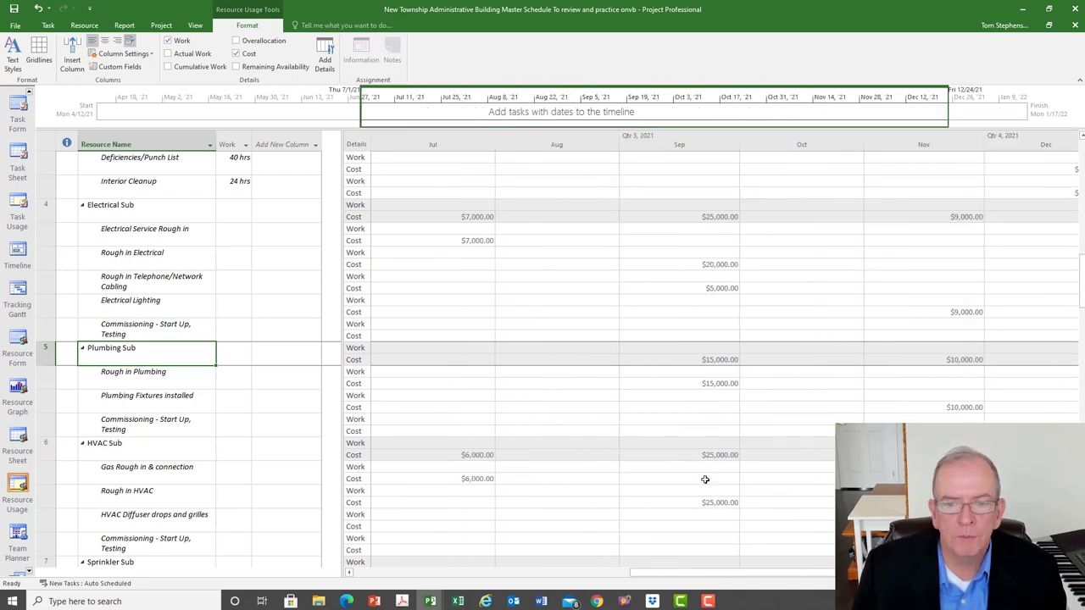
{"action": "scroll", "coordinate": [367, 471], "scroll_direction": "down", "scroll_amount": 3}
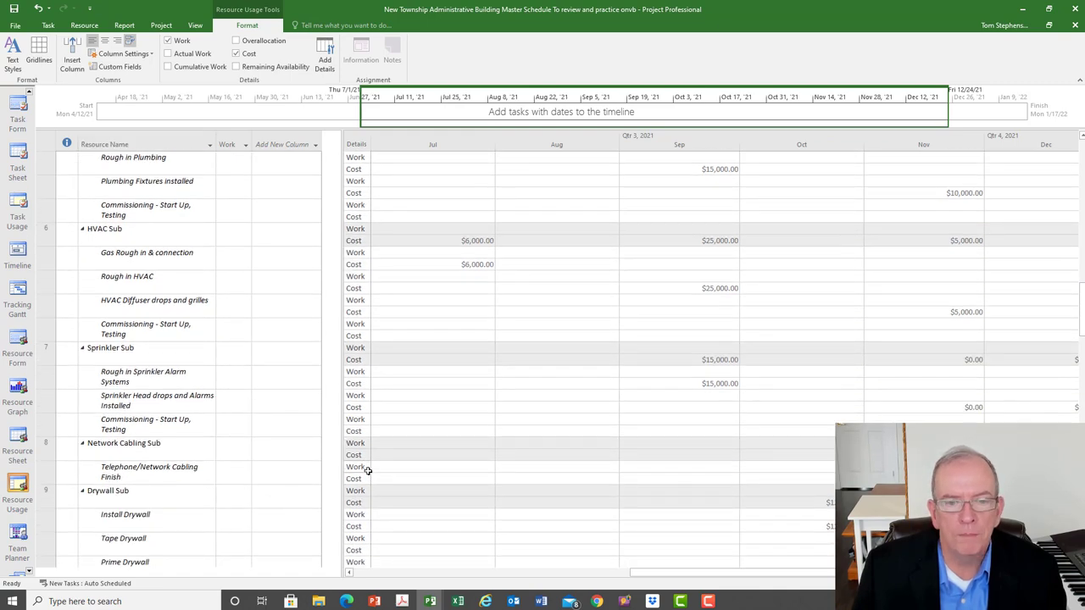
{"action": "scroll", "coordinate": [502, 456], "scroll_direction": "up", "scroll_amount": 5}
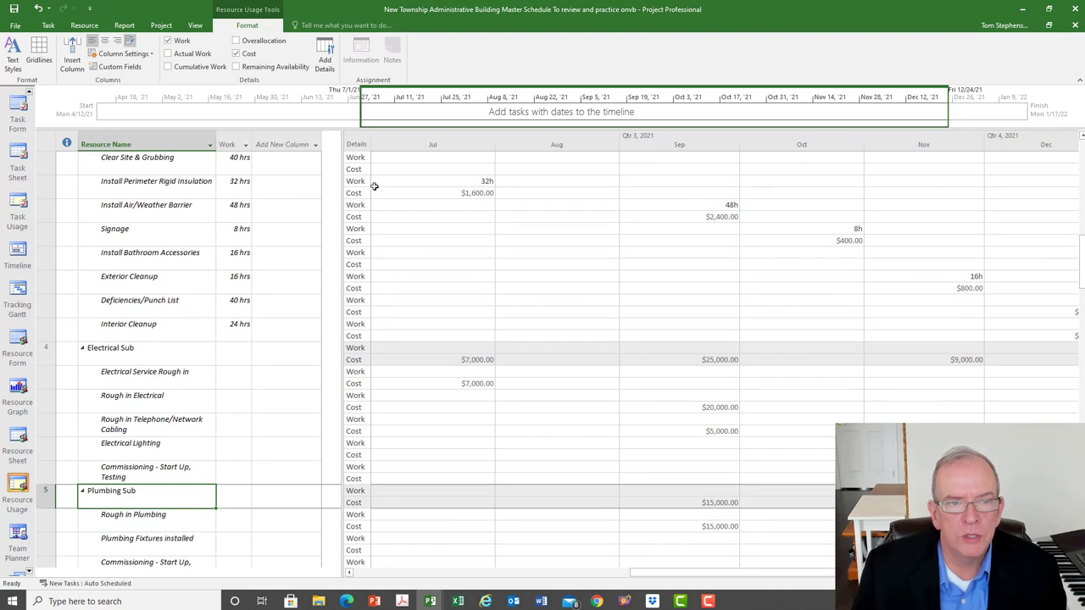
Review the monthly hours and costs of the Project Manager, Site Superintendent, Laborers and Electrical Sub.
{"action": "right_click", "coordinate": [348, 140]}
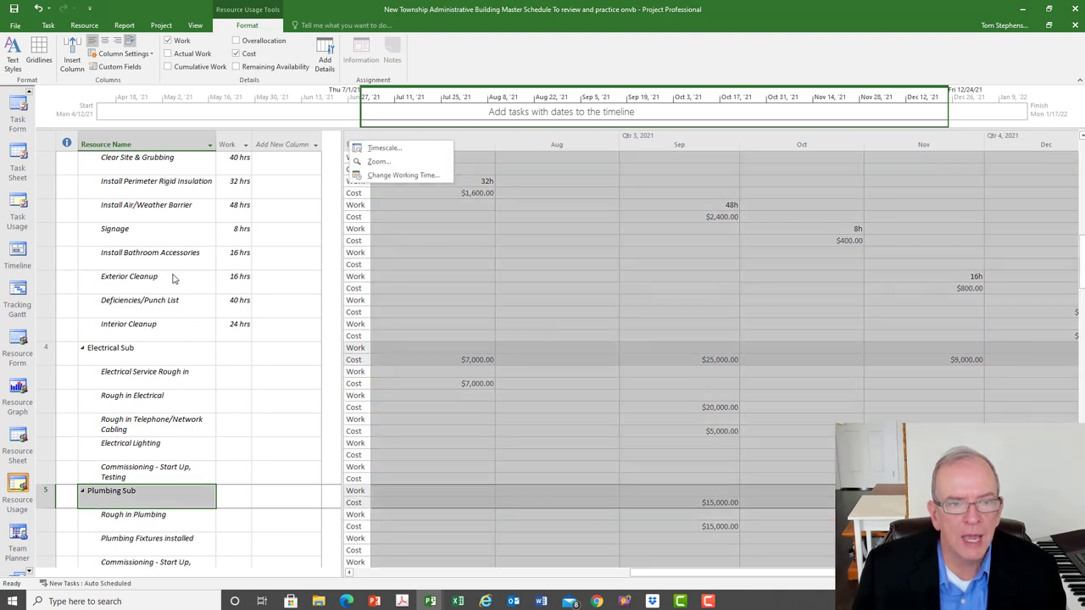
{"action": "key", "text": "Escape"}
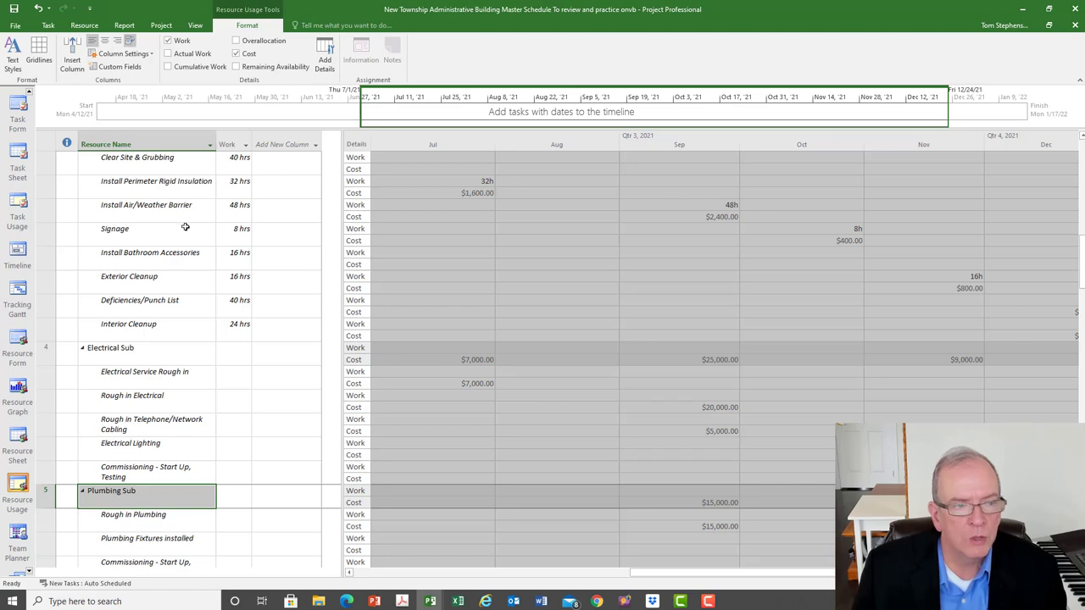
{"action": "scroll", "coordinate": [291, 279], "scroll_direction": "up", "scroll_amount": 3}
{"action": "scroll", "coordinate": [288, 282], "scroll_direction": "up", "scroll_amount": 2}
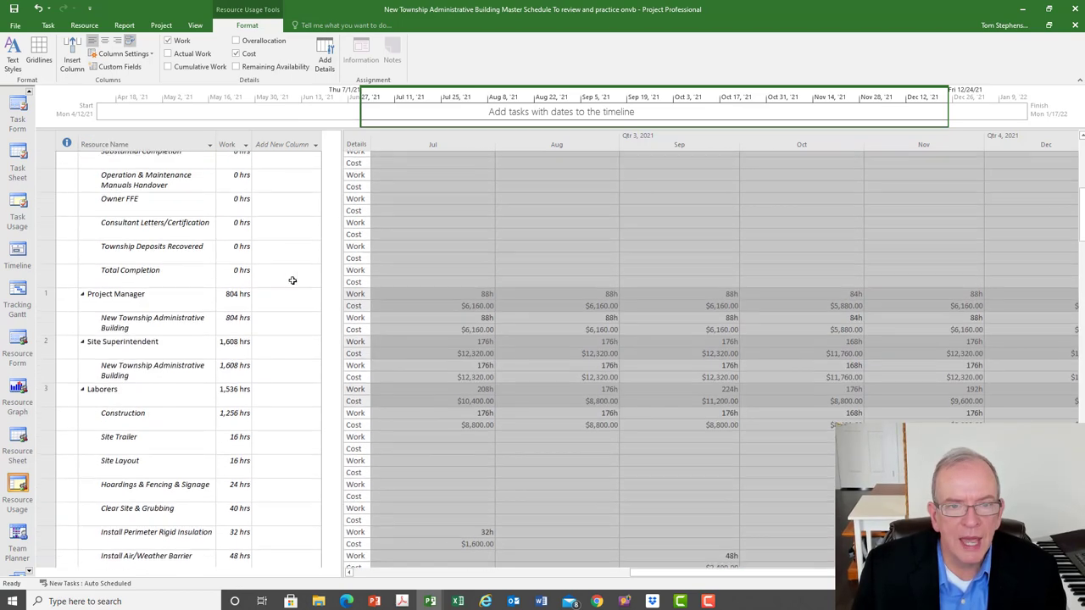
{"action": "scroll", "coordinate": [486, 354], "scroll_direction": "down", "scroll_amount": 2}
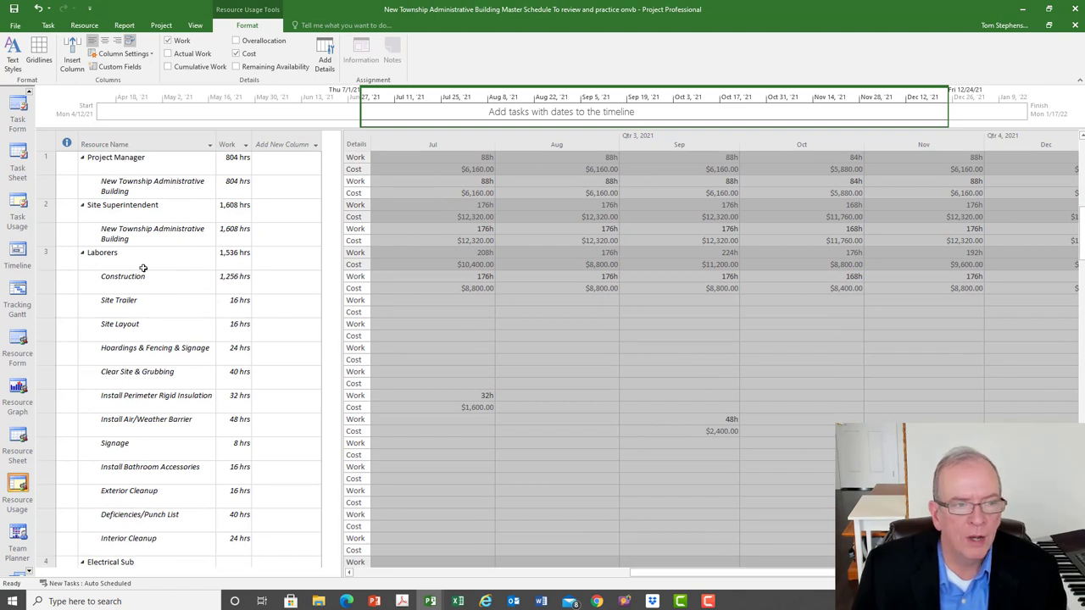
{"action": "scroll", "coordinate": [474, 360], "scroll_direction": "down", "scroll_amount": 1}
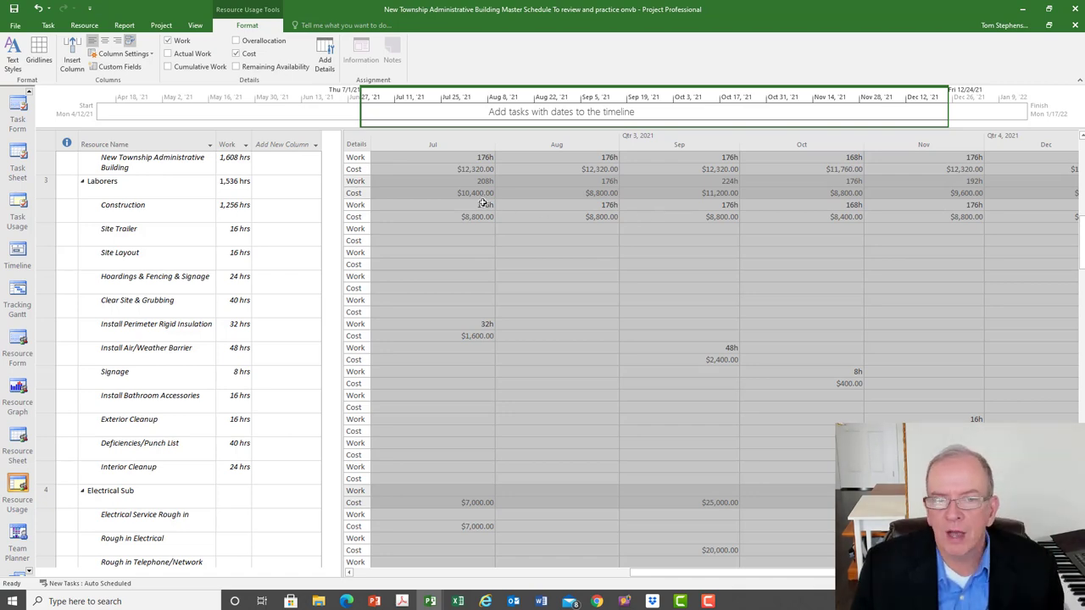
{"action": "scroll", "coordinate": [481, 204], "scroll_direction": "down", "scroll_amount": 2}
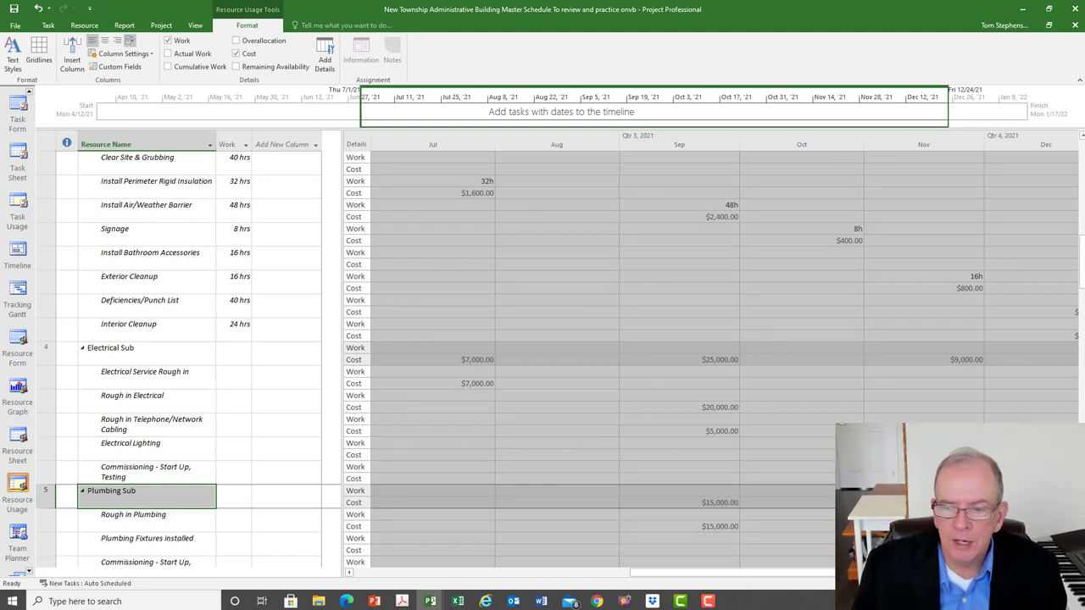
Condense the usage timescale to two-month periods within half-years and look over the Laborers' work and costs.
{"action": "key", "text": "ctrl+shift+asterisk"}
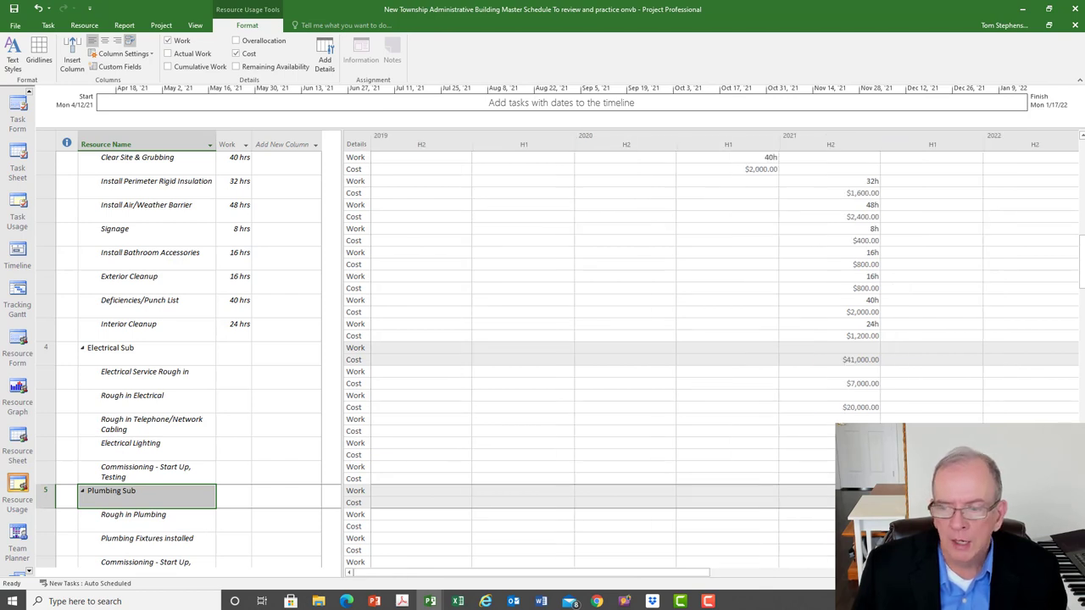
{"action": "key", "text": "ctrl+slash"}
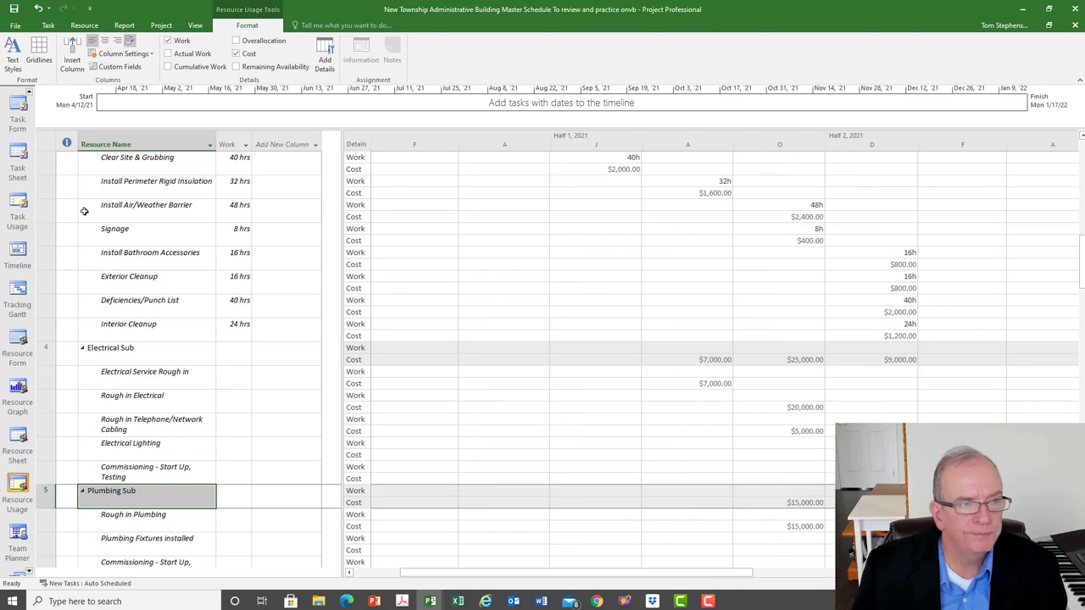
{"action": "scroll", "coordinate": [85, 212], "scroll_direction": "up", "scroll_amount": 2}
Open the Cash Flow cost report and select the Cost columns in its quarterly chart.
{"action": "left_click", "coordinate": [119, 28]}
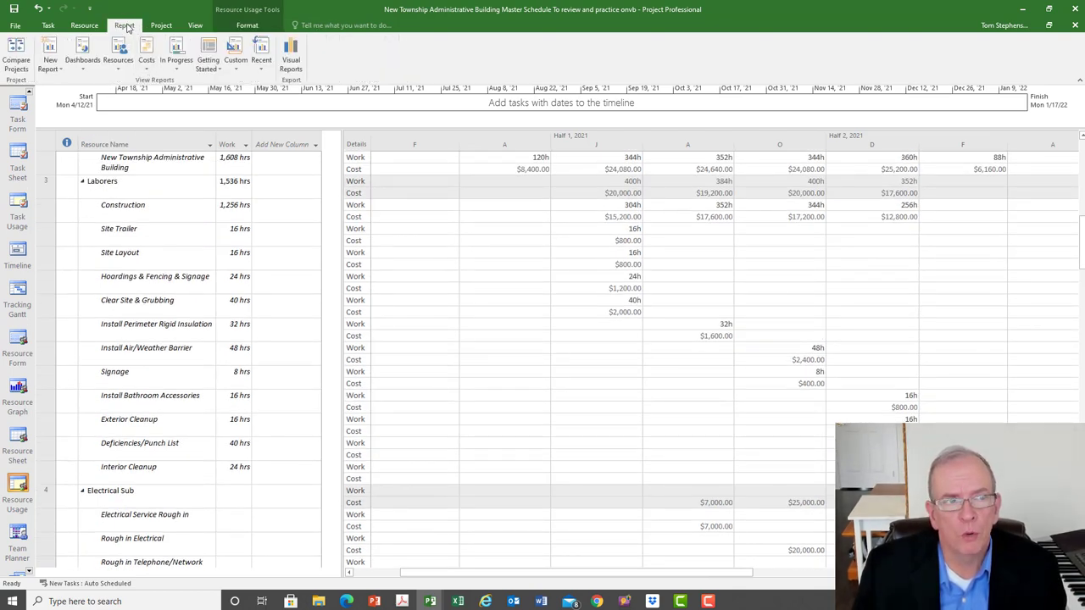
{"action": "left_click", "coordinate": [147, 69]}
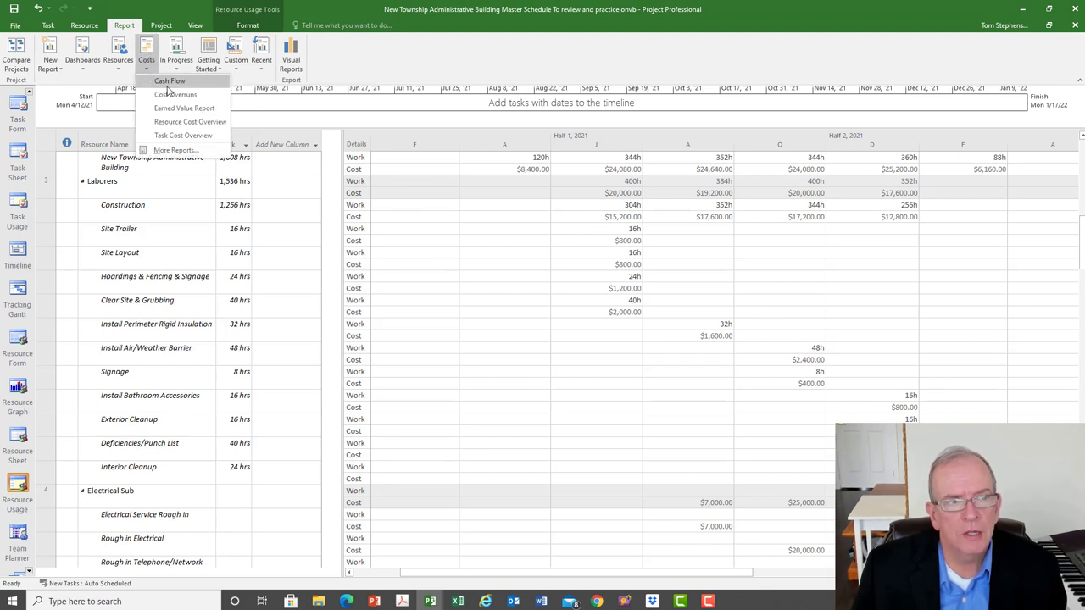
{"action": "left_click", "coordinate": [169, 82]}
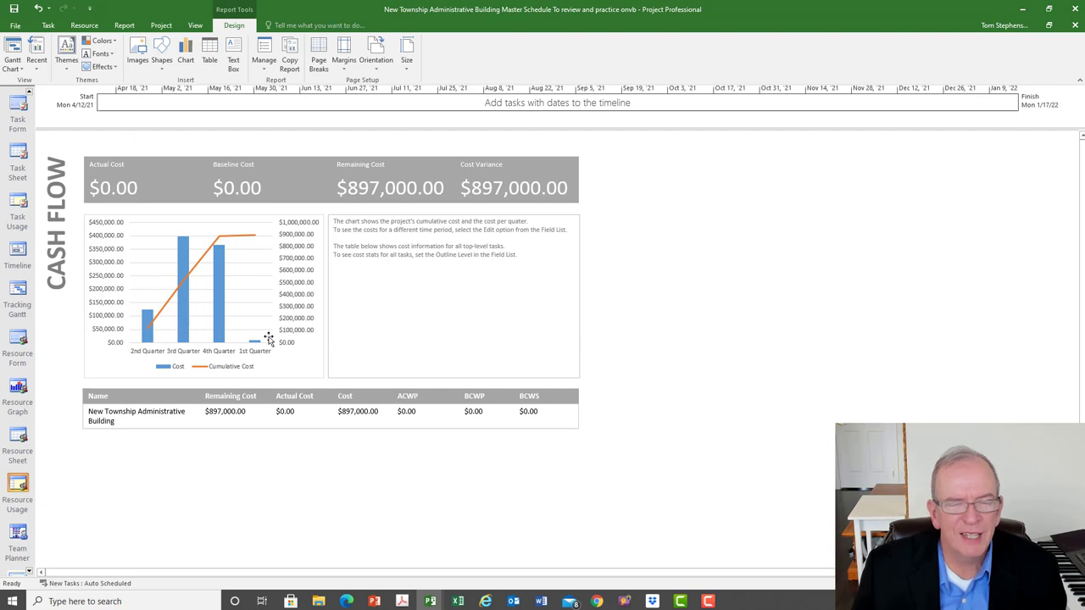
{"action": "left_click", "coordinate": [217, 317]}
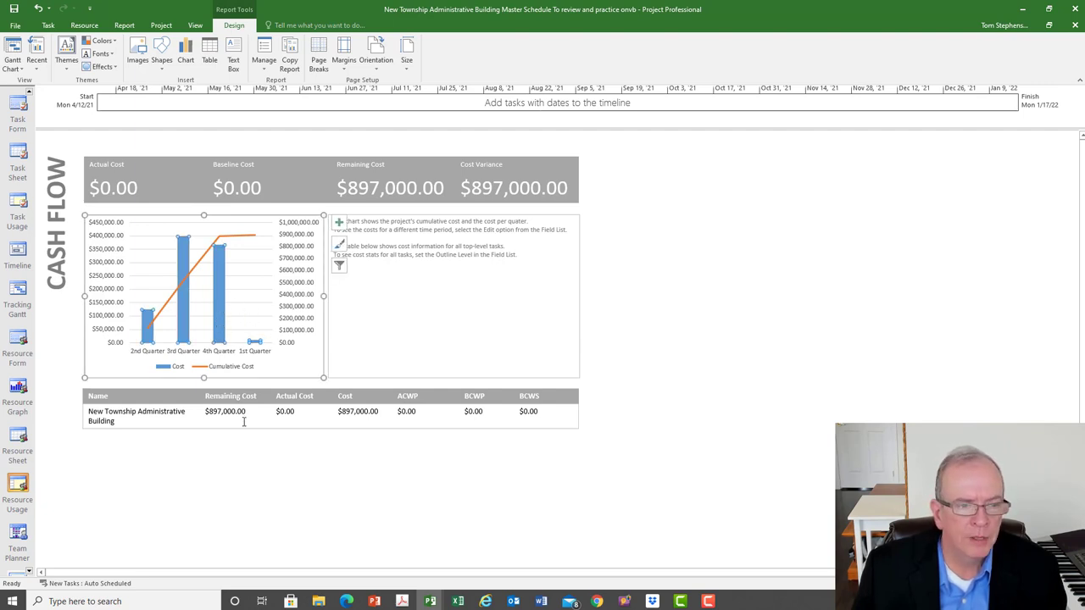
Change the timescale units of the Cash Flow report's cost chart to Months.
{"action": "left_click", "coordinate": [245, 472]}
{"action": "left_click", "coordinate": [230, 318]}
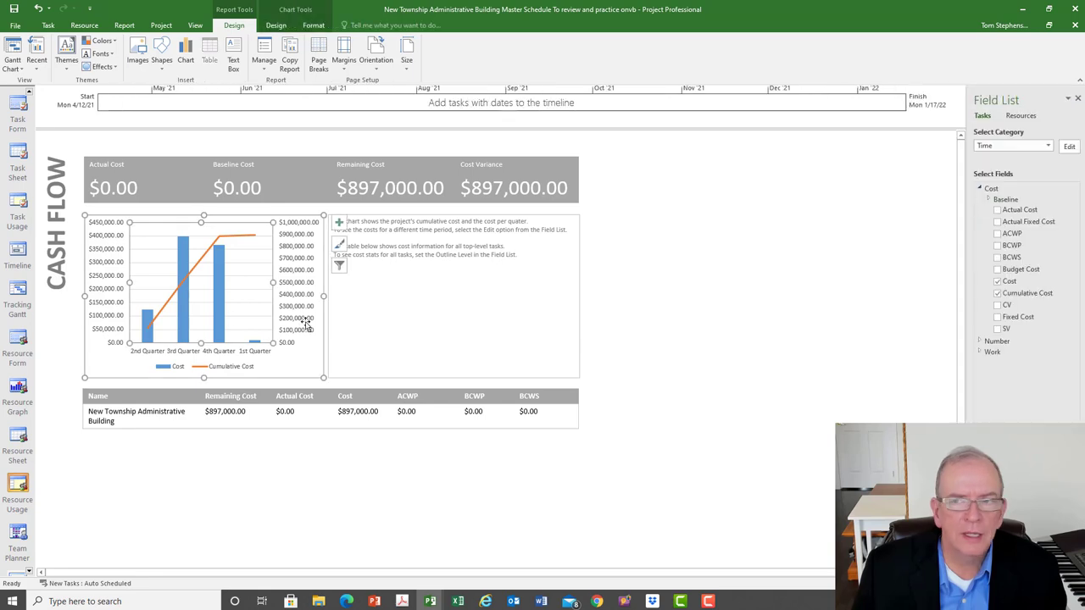
{"action": "left_click", "coordinate": [1069, 147]}
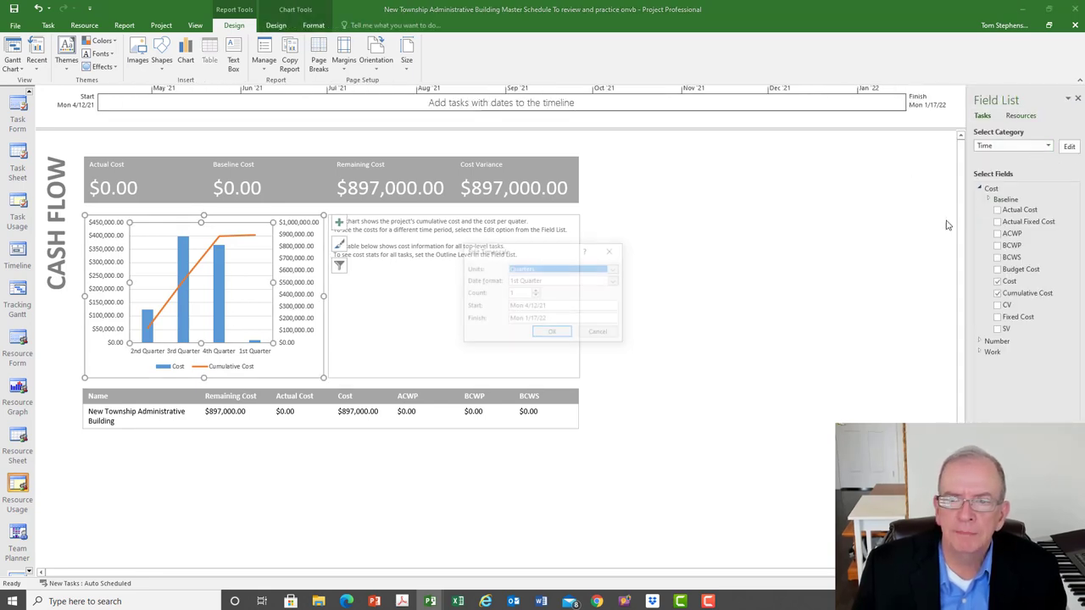
{"action": "left_click", "coordinate": [616, 270]}
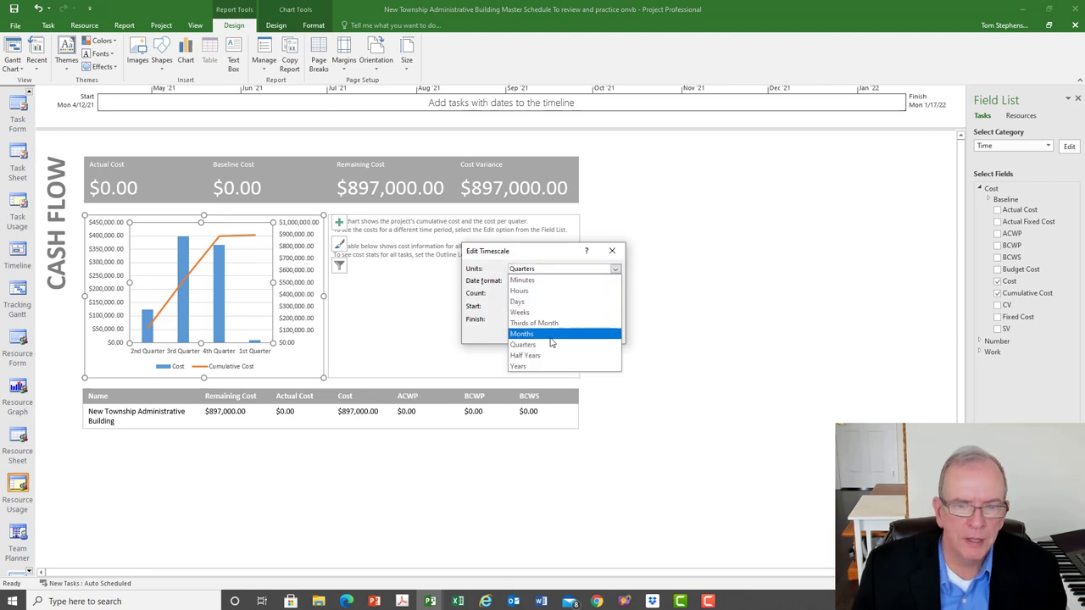
{"action": "left_click", "coordinate": [551, 335]}
{"action": "left_click", "coordinate": [553, 333]}
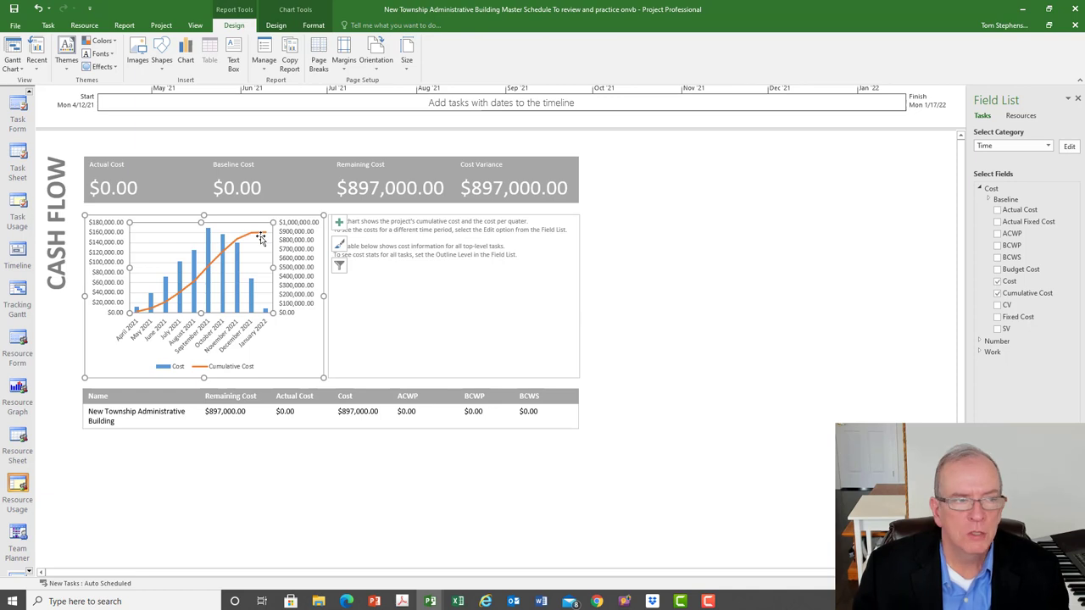
Return the schedule to the Gantt Chart view and switch to the PowerPoint slide show of Lecture 12 SOV and Closeout.
{"action": "scroll", "coordinate": [29, 96], "scroll_direction": "up", "scroll_amount": 3}
{"action": "left_click", "coordinate": [17, 109]}
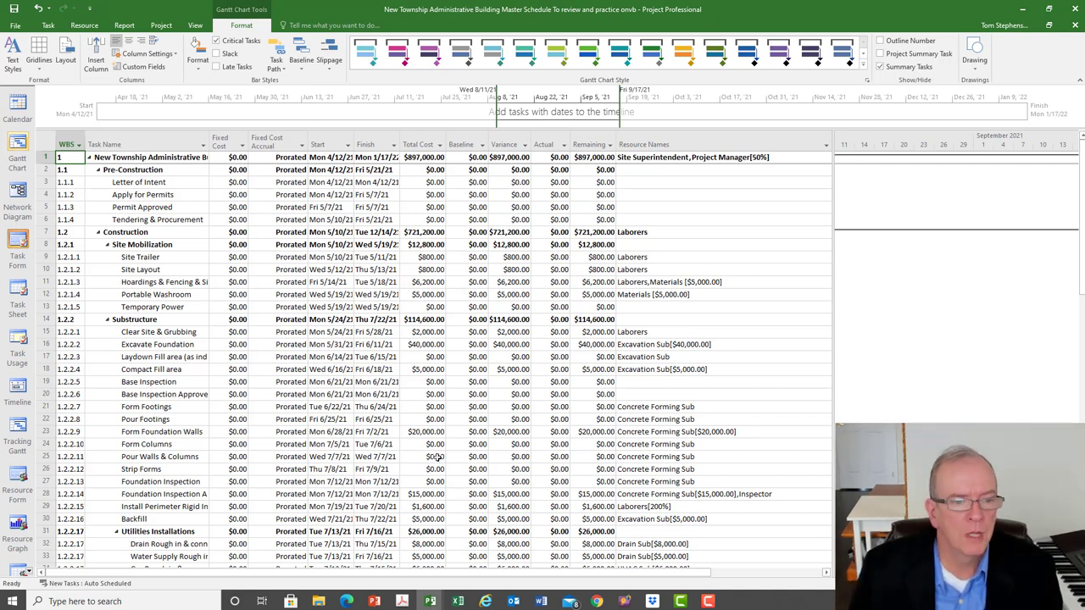
{"action": "key", "text": "alt+Tab"}
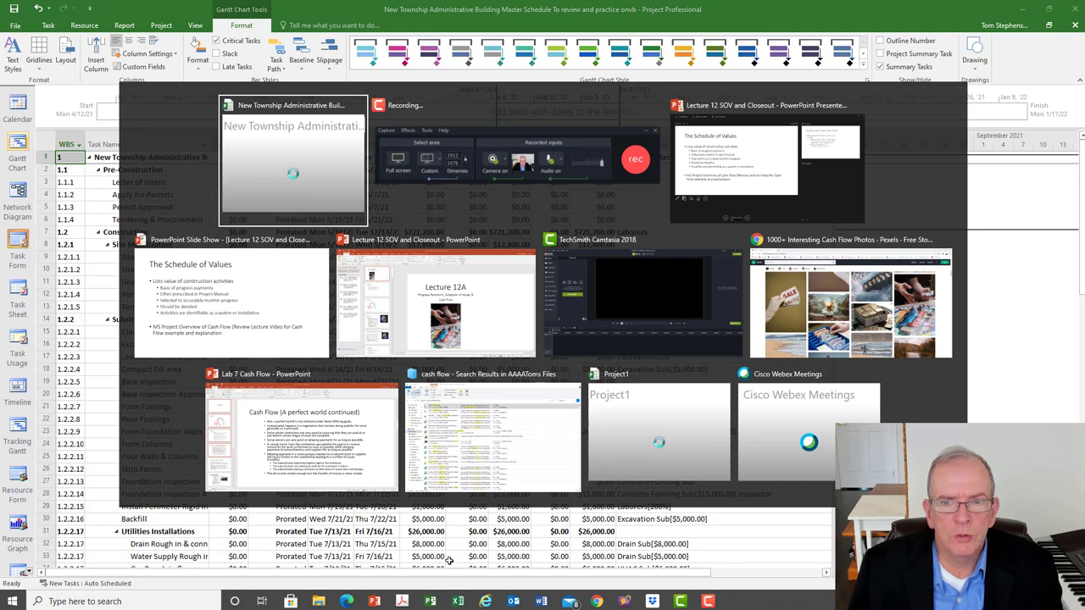
{"action": "key", "text": "alt+Tab"}
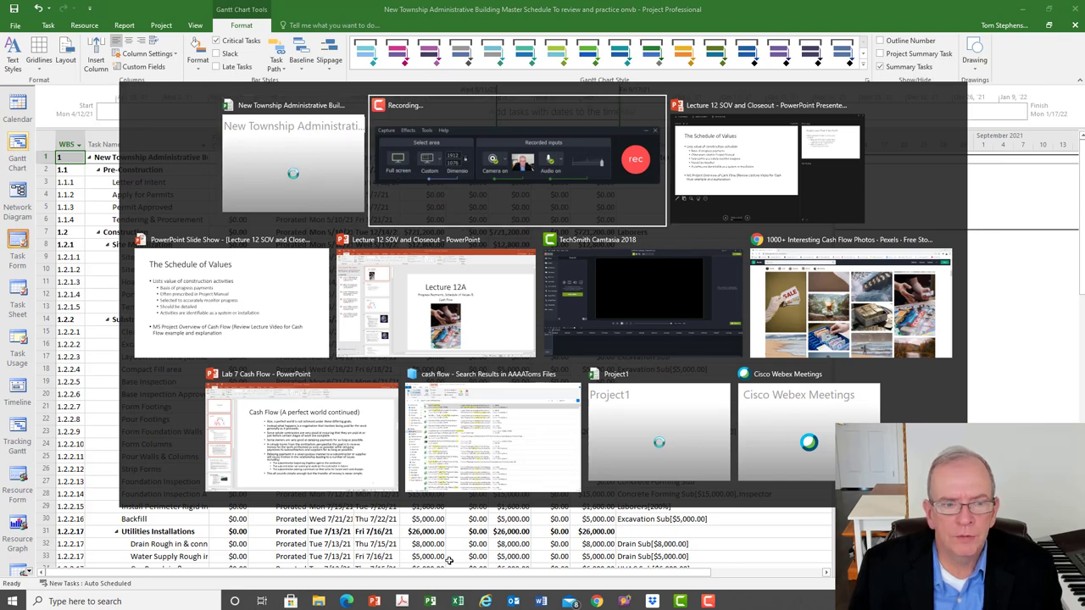
{"action": "key", "text": "alt+Tab"}
{"action": "key", "text": "alt+Tab"}
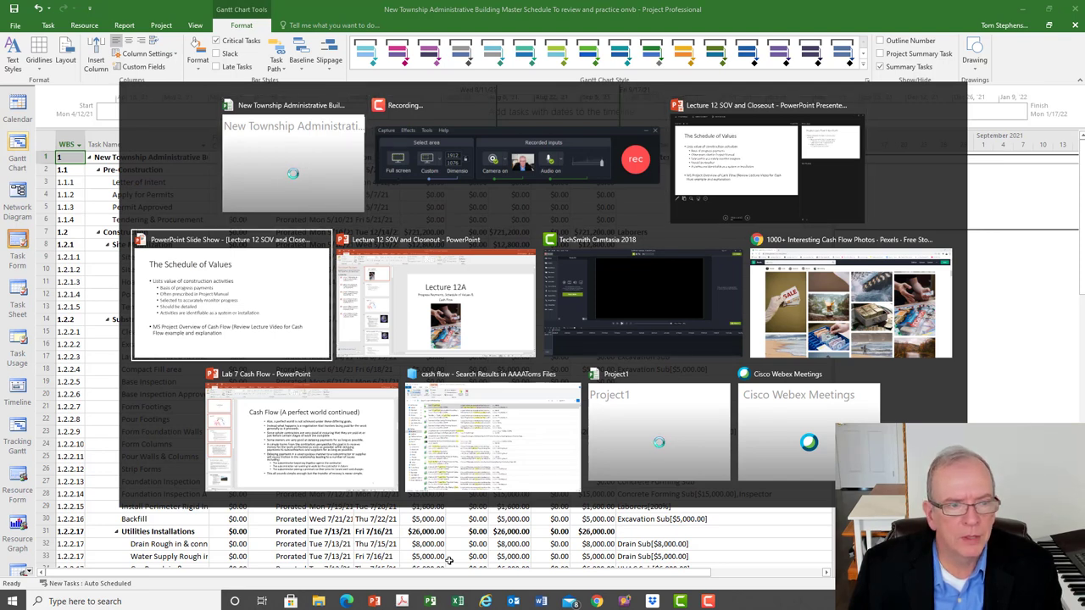